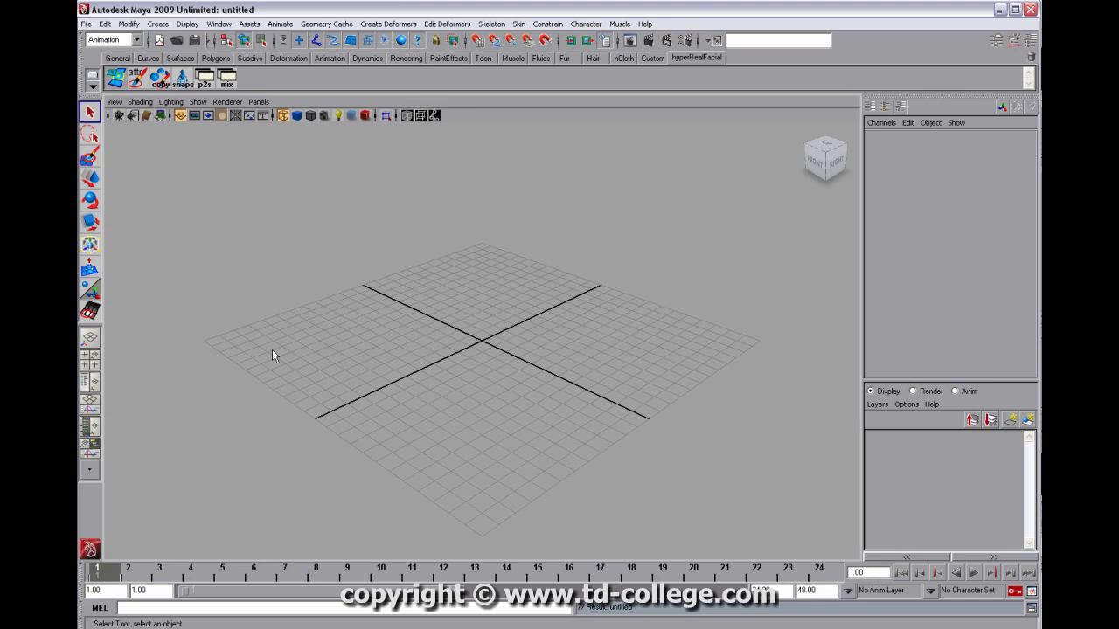
Step: Open the scene file human_model.mb from the default project's scenes folder
left_click(85, 24)
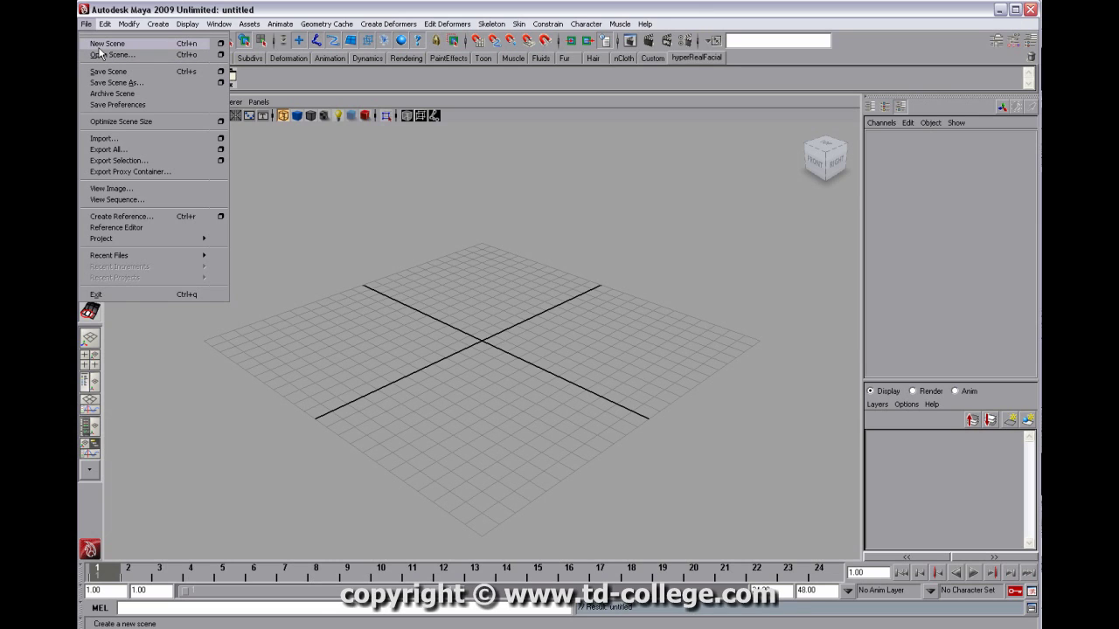
left_click(101, 55)
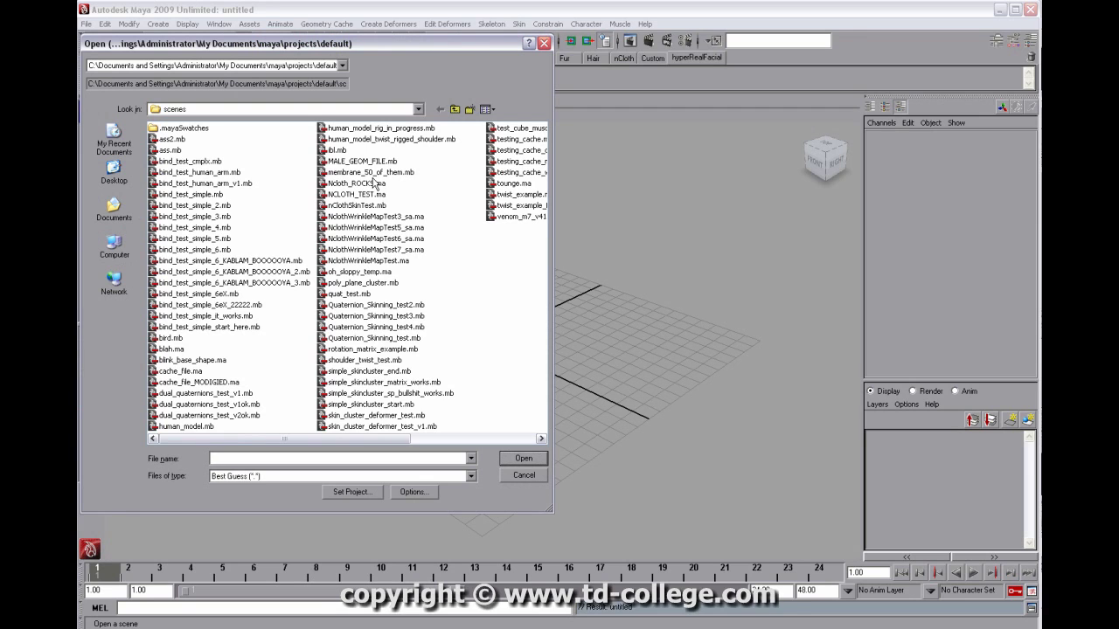
left_click(192, 428)
left_click(522, 464)
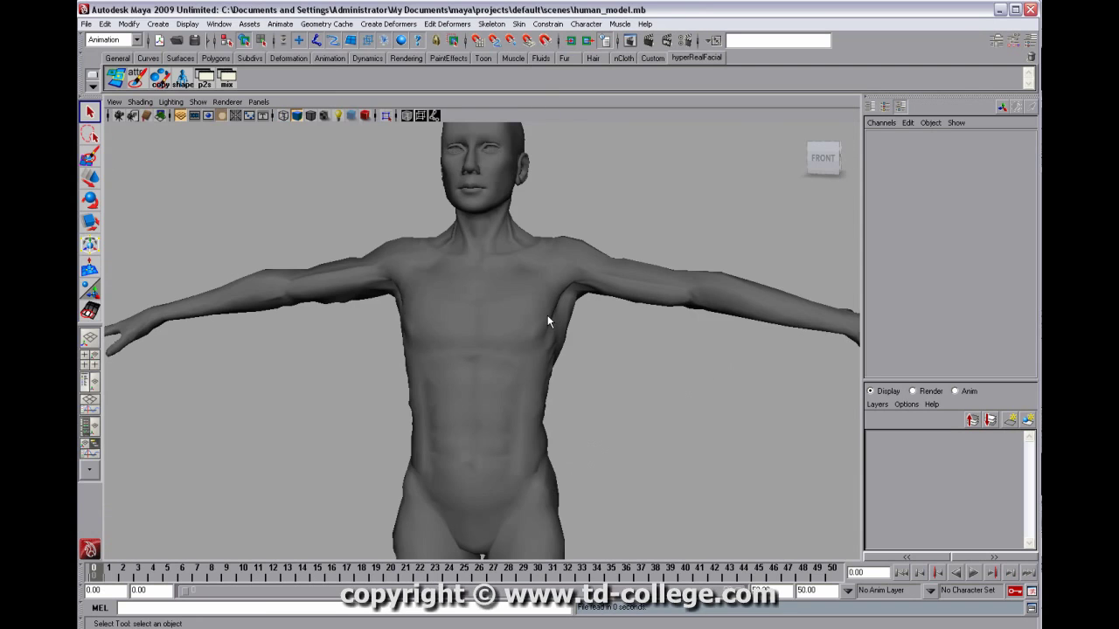
Step: Display the human model in wireframe and bring its head into a close profile view
left_click_drag(576, 249, 502, 253, "alt")
middle_click_drag(502, 253, 516, 403, "alt")
right_click_drag(515, 403, 621, 370, "alt")
mouse_move(621, 371)
left_mouse_down("alt")
mouse_move(564, 390)
mouse_move(514, 359)
left_mouse_up("alt")
key("4")
right_click_drag(515, 358, 776, 400, "alt")
left_click_drag(479, 378, 694, 355, "alt")
right_click_drag(695, 354, 392, 330, "alt")
left_click_drag(639, 350, 561, 377, "alt")
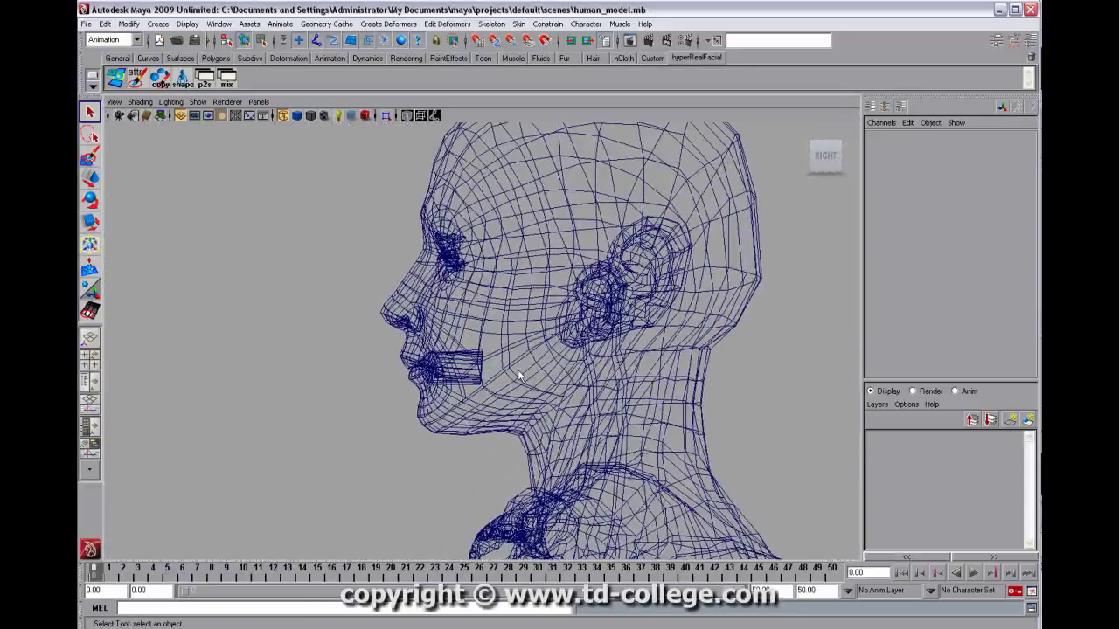
Step: Show the four-view layout and frame the head closely in the front and side views
key("space")
middle_click_drag(640, 449, 643, 532, "alt")
right_click_drag(573, 462, 638, 472, "alt")
middle_click_drag(638, 472, 787, 461, "alt")
right_click_drag(788, 462, 844, 467, "alt")
middle_click_drag(843, 468, 795, 491, "alt")
middle_click_drag(288, 410, 312, 452, "alt")
scroll(300, 472, "up", 10)
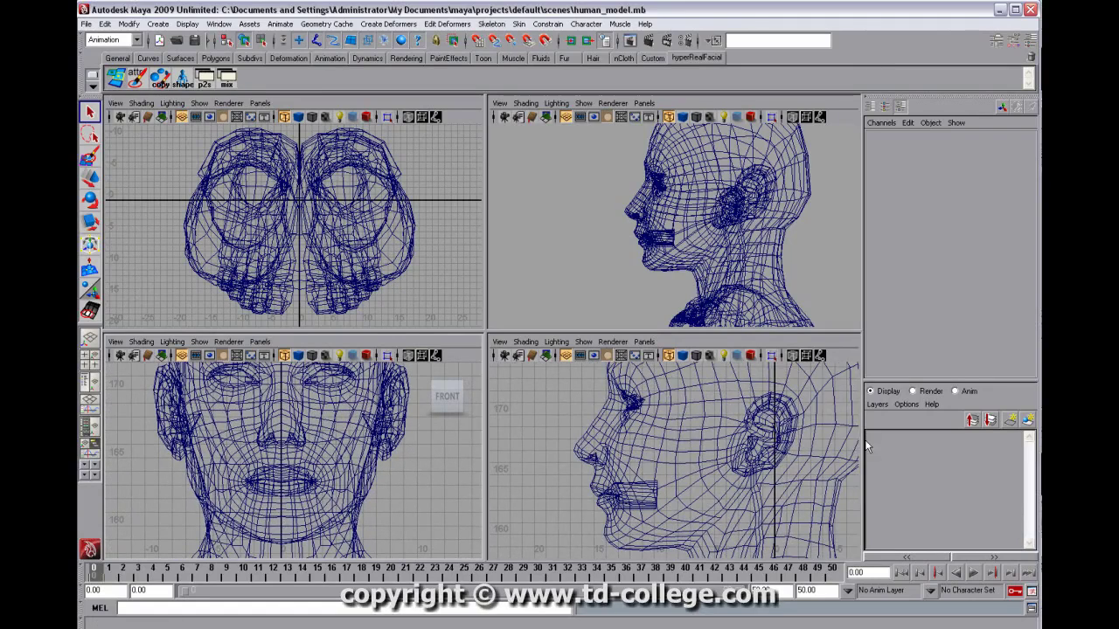
middle_click_drag(766, 432, 757, 420, "alt")
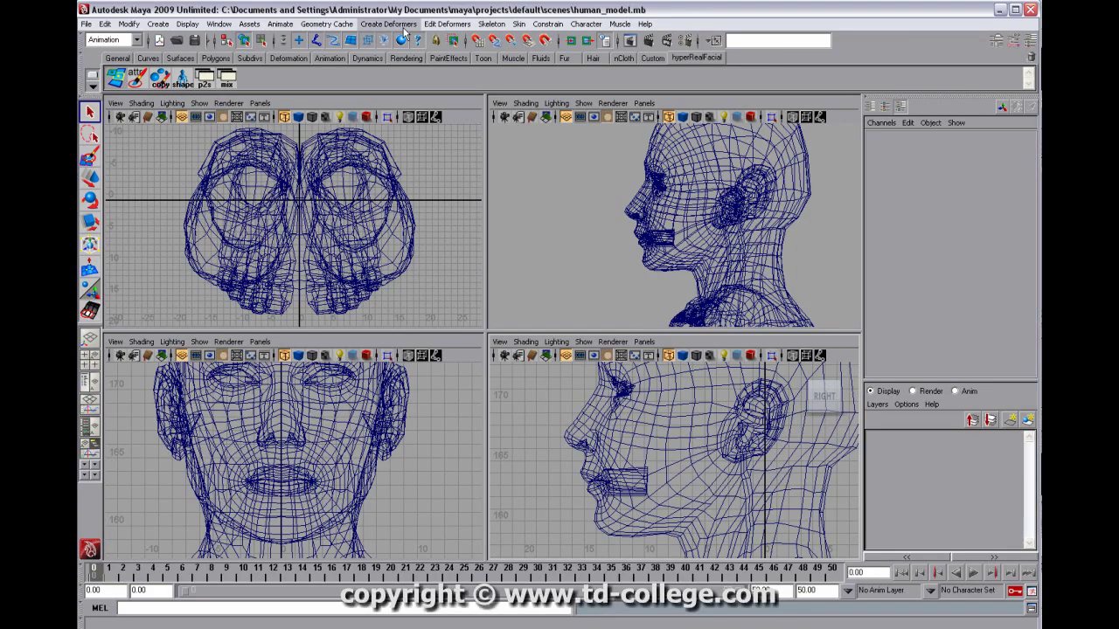
Step: Start a joint chain with the Joint Tool, placing the root joint at the base of the neck in the side view
left_click(491, 24)
left_click(599, 43)
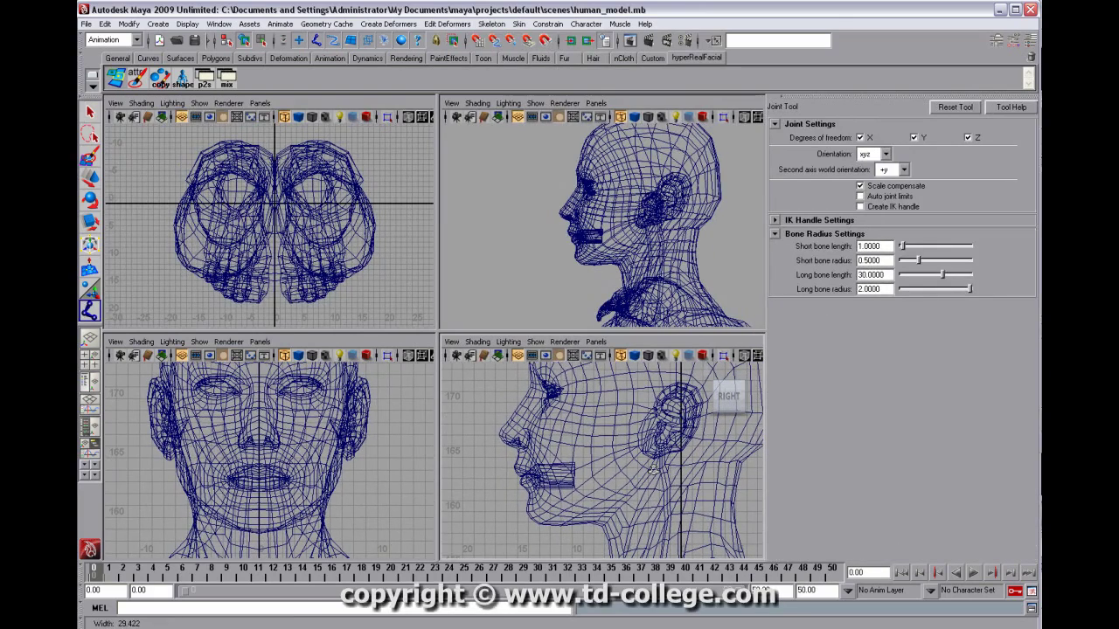
scroll(644, 461, "up", 1)
scroll(630, 444, "up", 1)
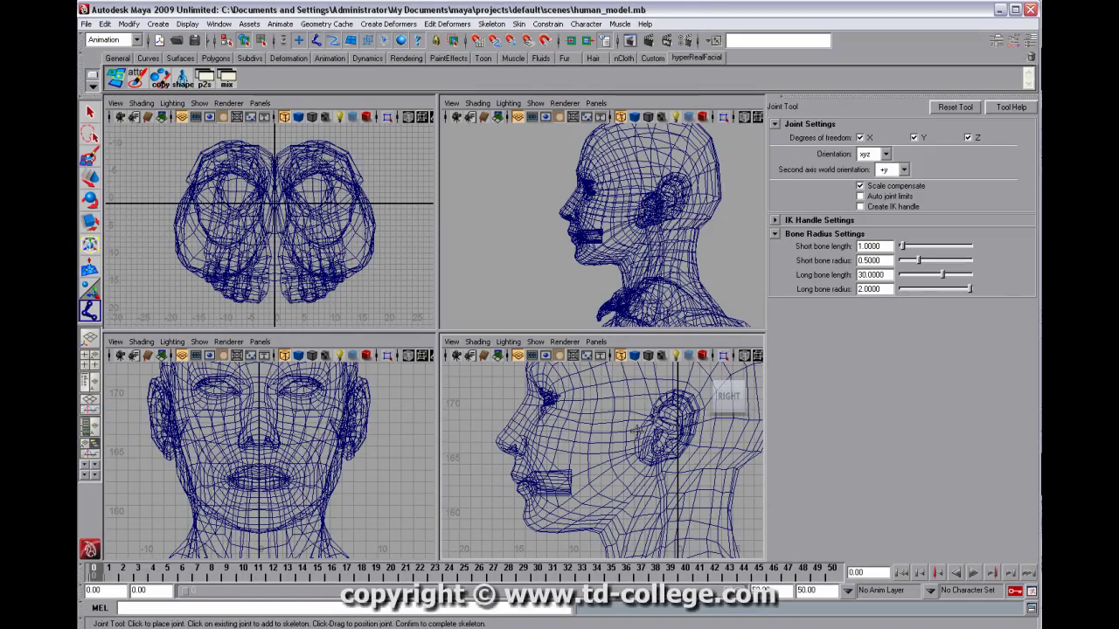
left_click_drag(568, 219, 587, 252, "alt")
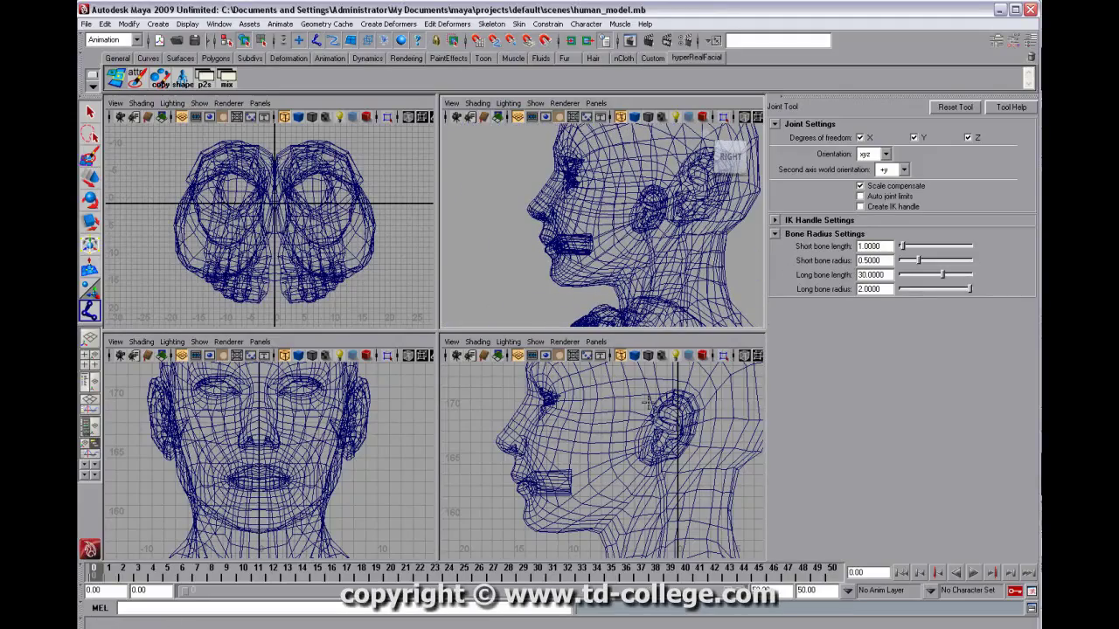
middle_click_drag(635, 455, 653, 432, "alt")
scroll(643, 446, "up", 1)
scroll(687, 473, "down", 3)
middle_click_drag(299, 509, 311, 465, "alt")
scroll(312, 464, "down", 1)
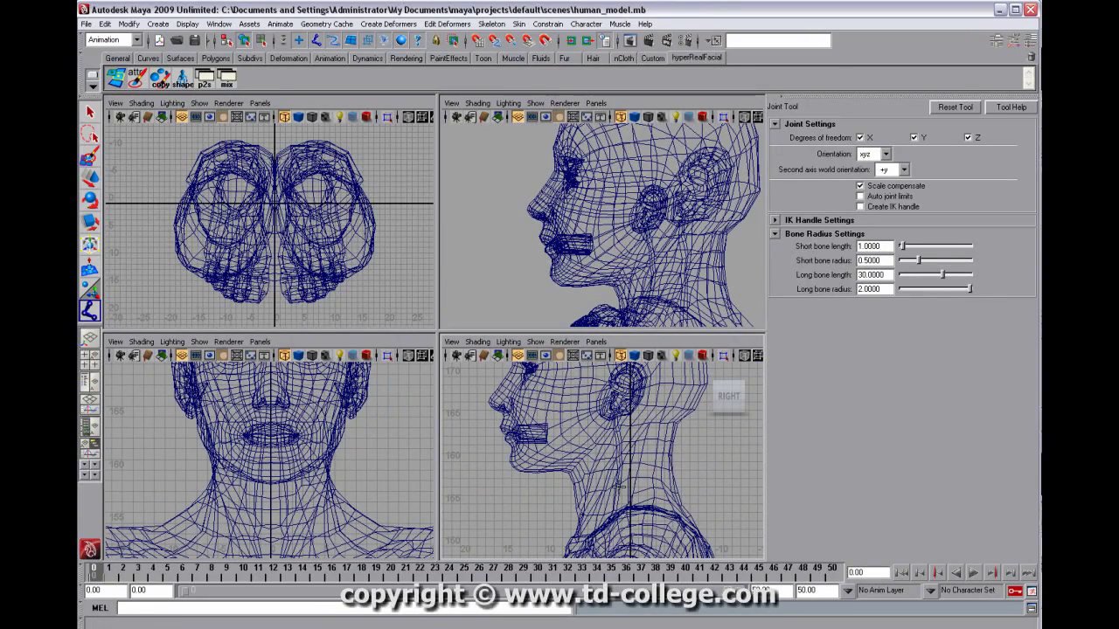
left_click(651, 517)
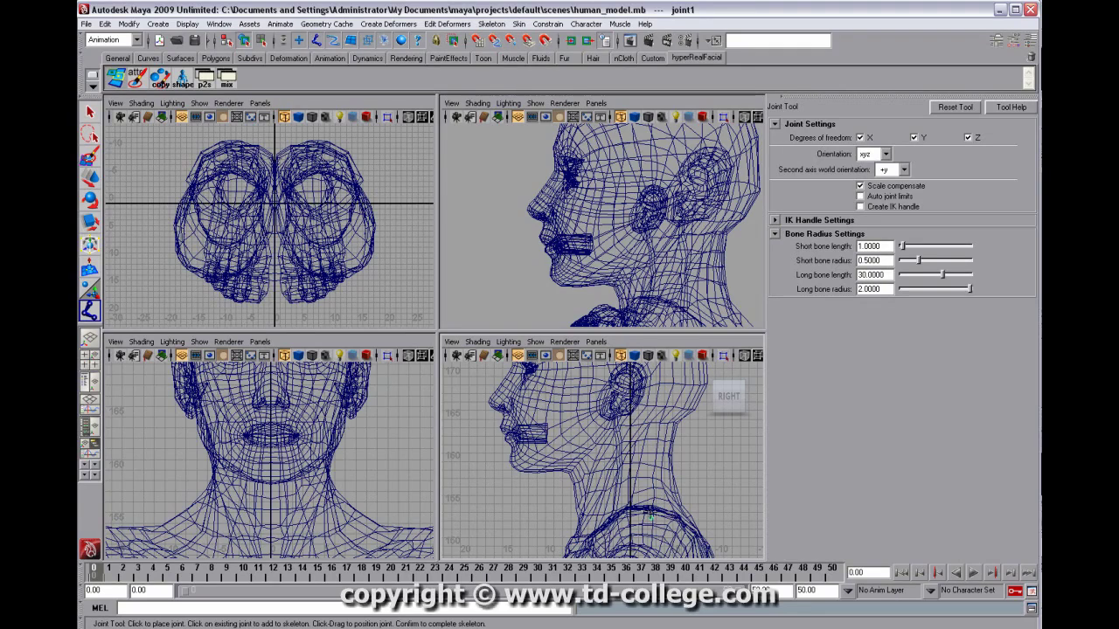
Step: Add three joints up the neck to the skull base and one at the top of the head, completing the chain
left_click(635, 477)
middle_click_drag(634, 434, 634, 449, "alt")
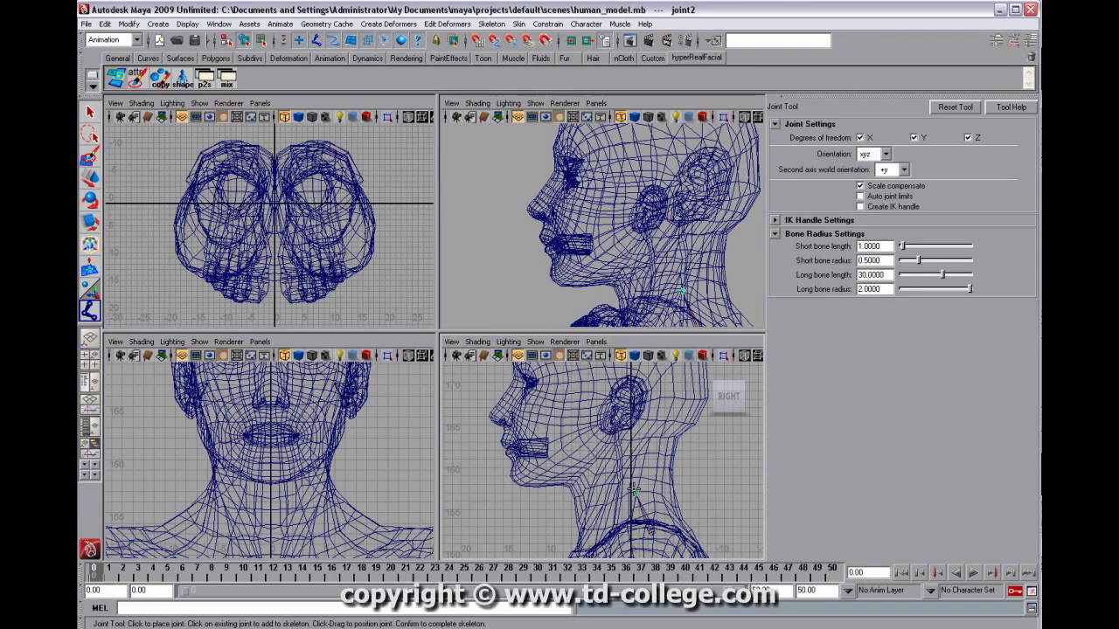
middle_click_drag(634, 491, 634, 496)
left_click(626, 465)
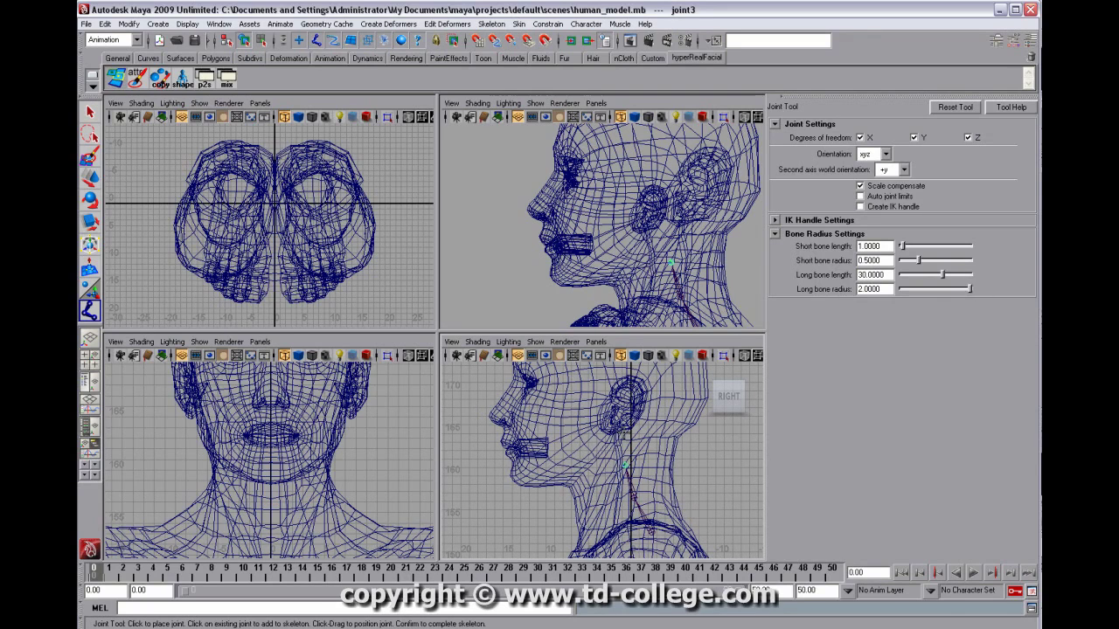
left_click(626, 435)
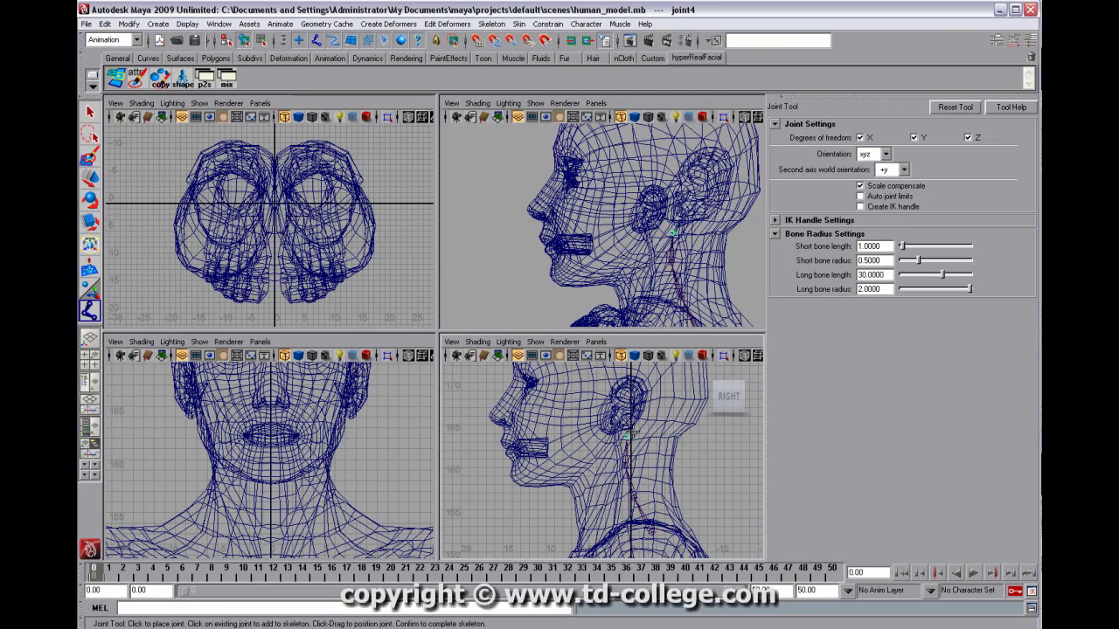
middle_click_drag(627, 435, 627, 513, "alt")
left_click(628, 381)
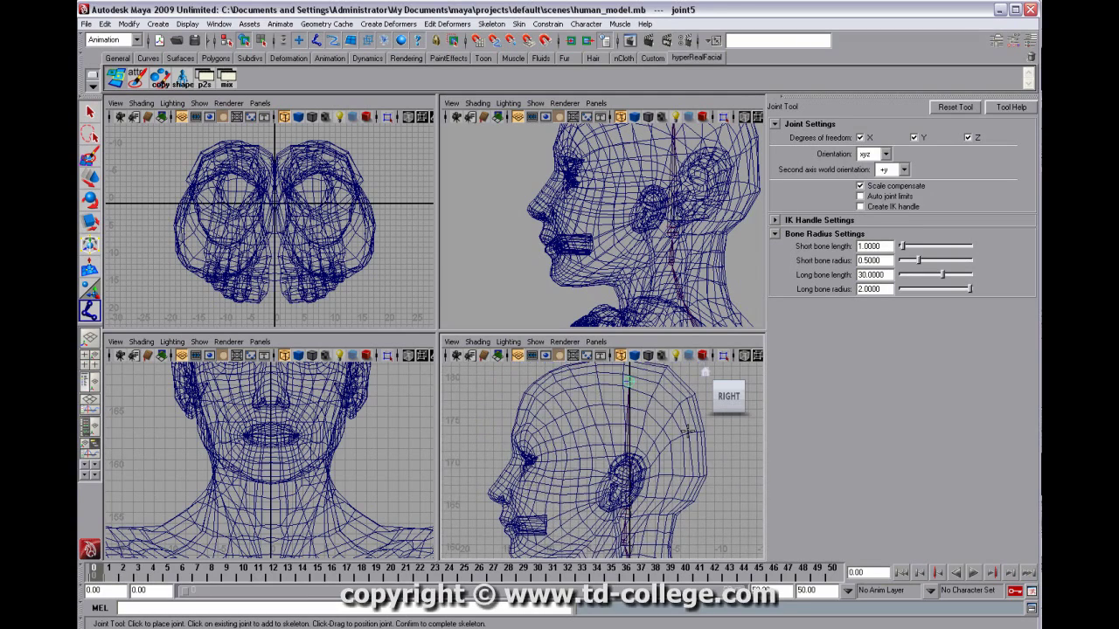
key("Return")
Step: Start a separate joint chain in the side view, placing its first joint below the ear, just in front of the skull-base joint
scroll(662, 233, "down", 5)
left_click_drag(663, 232, 563, 232, "alt")
right_click_drag(563, 232, 732, 283, "alt")
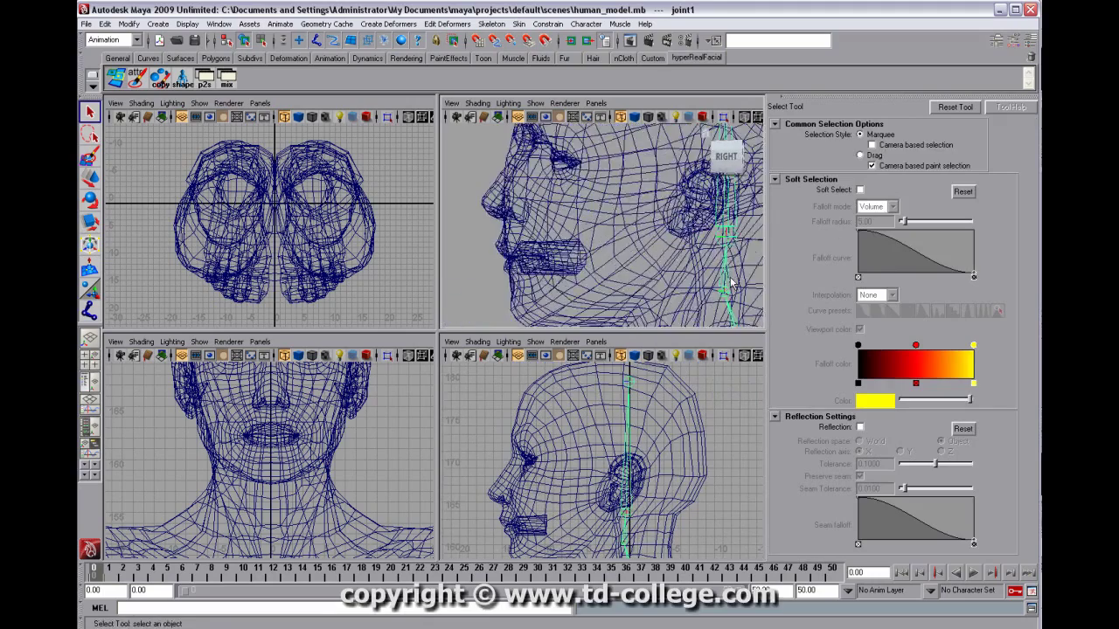
left_click_drag(677, 257, 680, 254, "alt")
right_click_drag(680, 254, 666, 230, "alt")
left_click(90, 310)
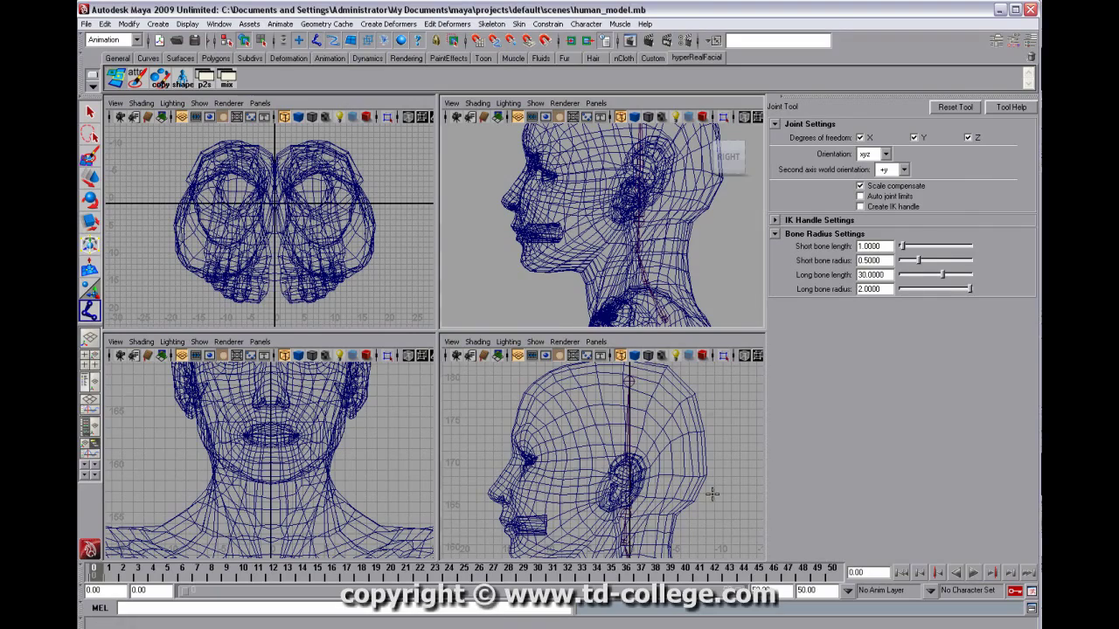
middle_click_drag(673, 514, 680, 449, "alt")
right_click_drag(680, 449, 728, 458, "alt")
middle_click_drag(647, 437, 646, 451, "alt")
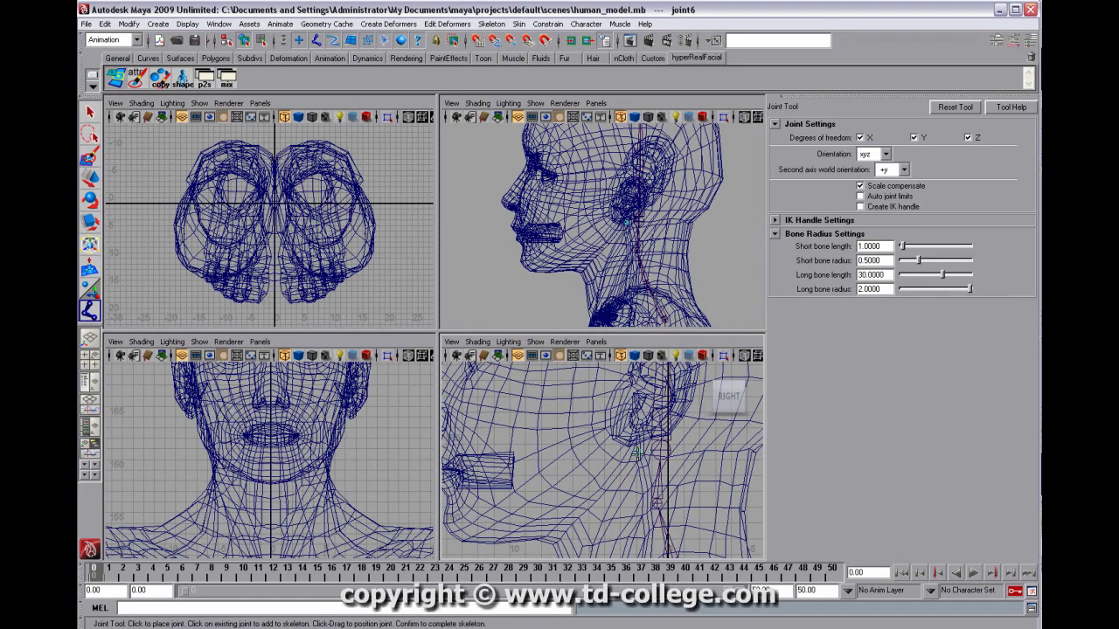
left_click(639, 449)
left_click_drag(639, 449, 645, 446)
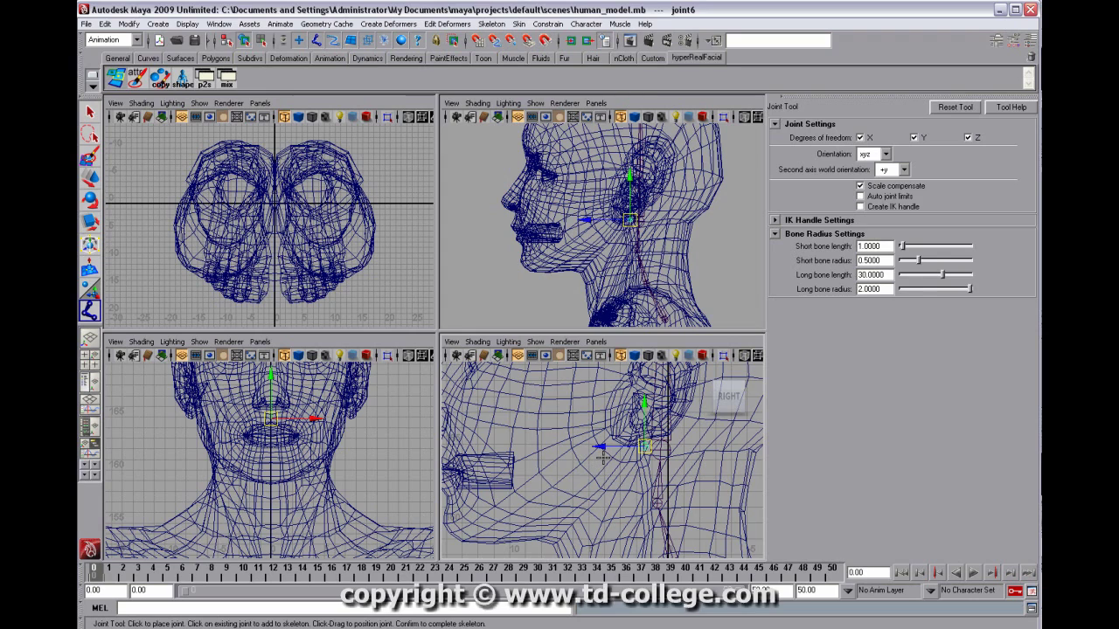
Step: Place the jaw pivot joint just in front of the earlobe and adjust its position against the shaded side view
left_click(604, 456)
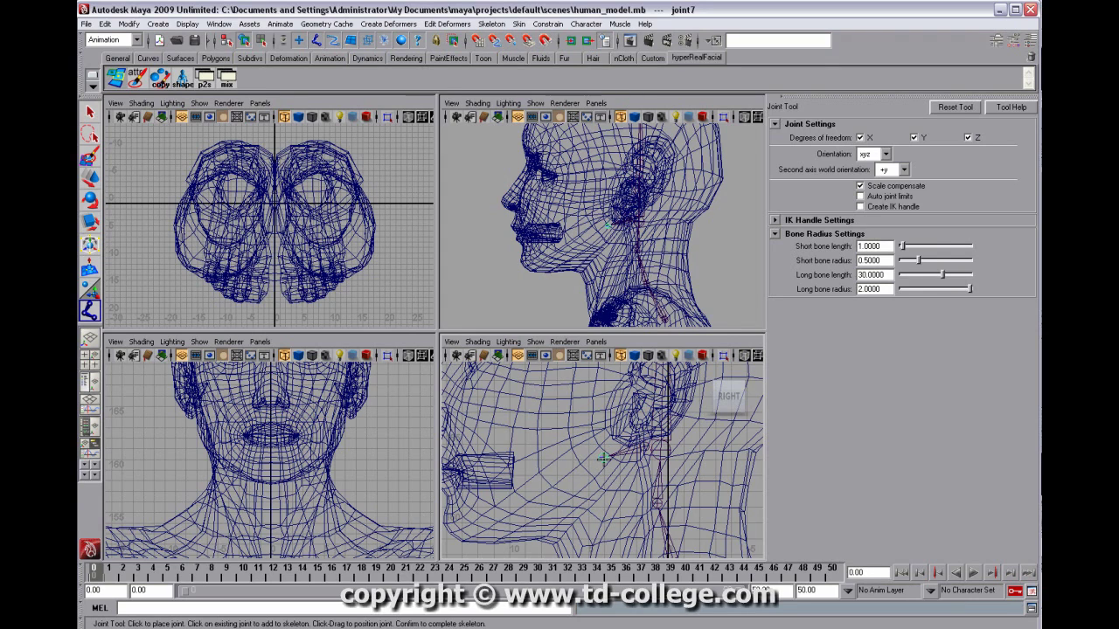
left_click_drag(603, 457, 604, 455)
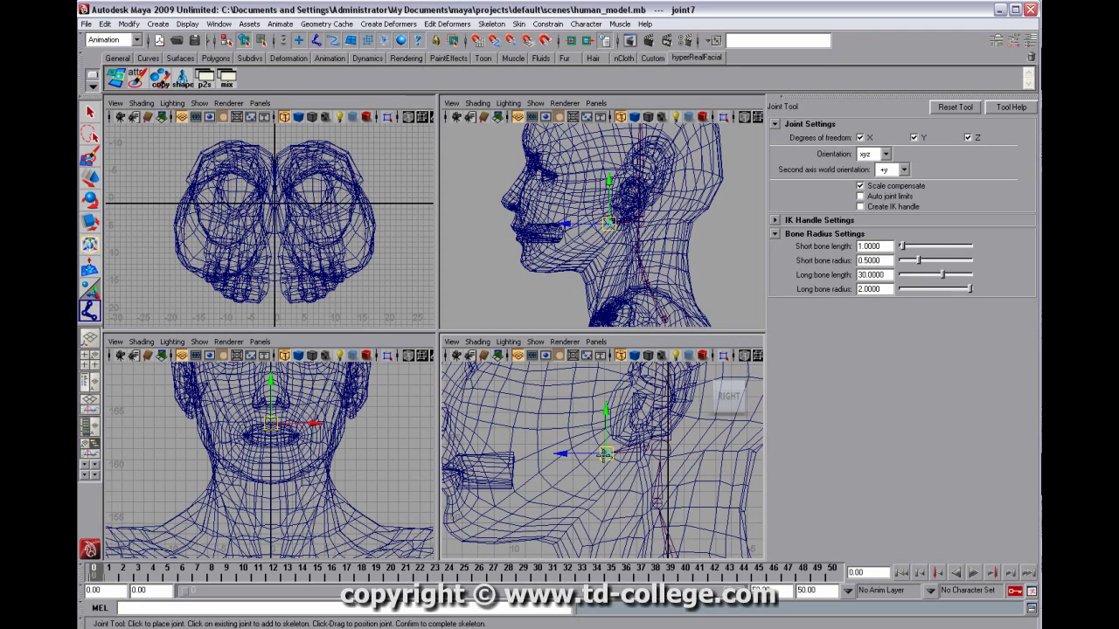
key("5")
middle_click_drag(604, 452, 600, 467, "alt")
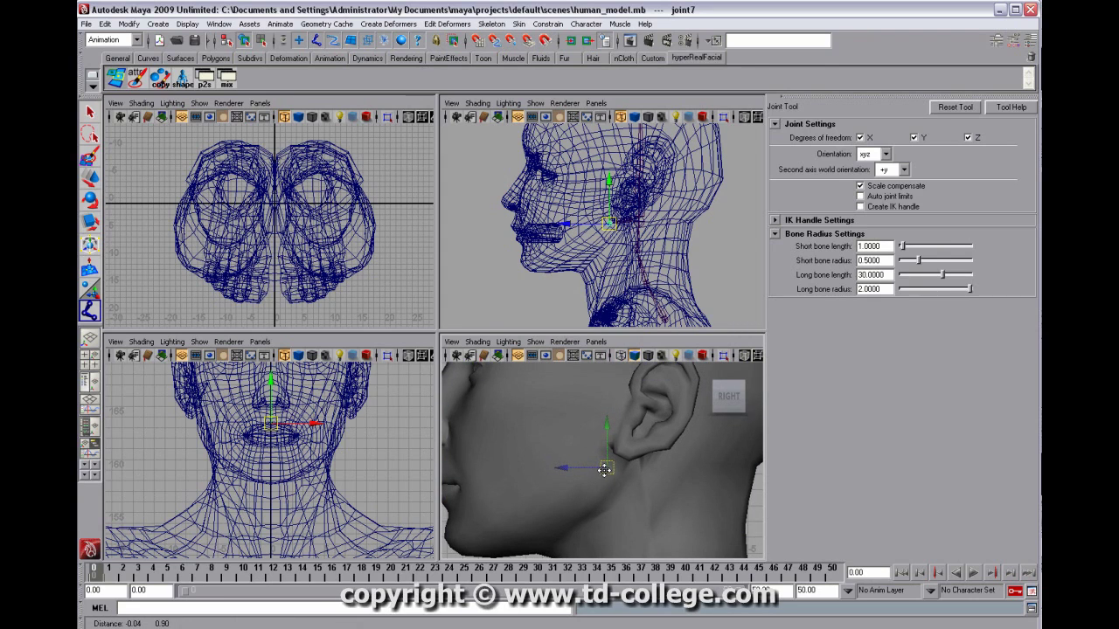
left_click_drag(605, 466, 589, 467)
middle_click_drag(616, 452, 639, 436, "alt")
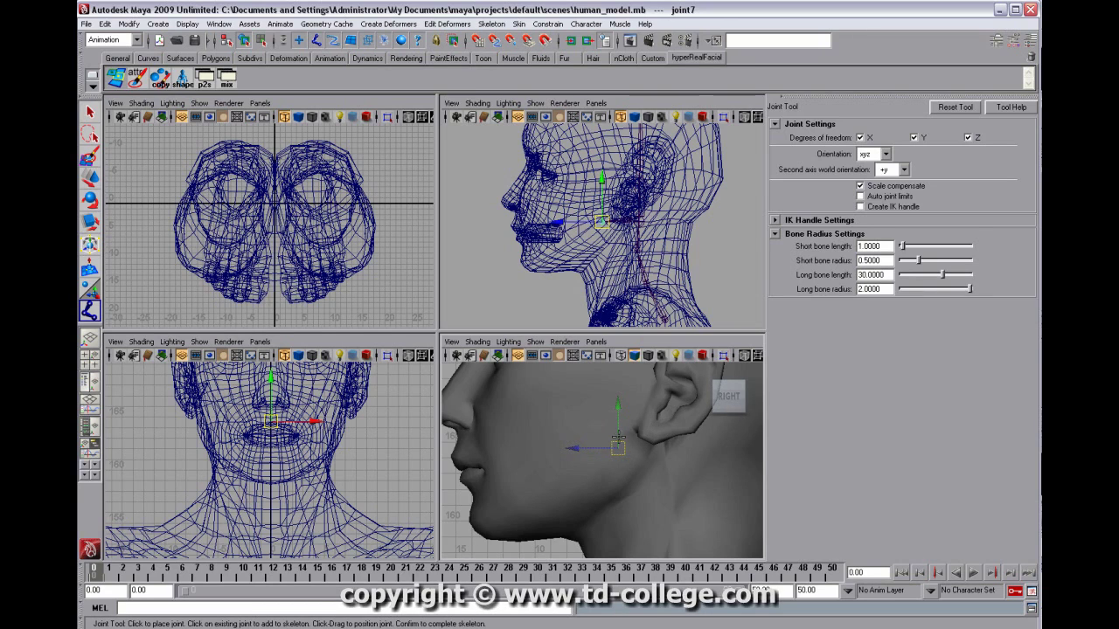
left_click_drag(619, 446, 620, 441)
middle_click_drag(619, 442, 617, 437)
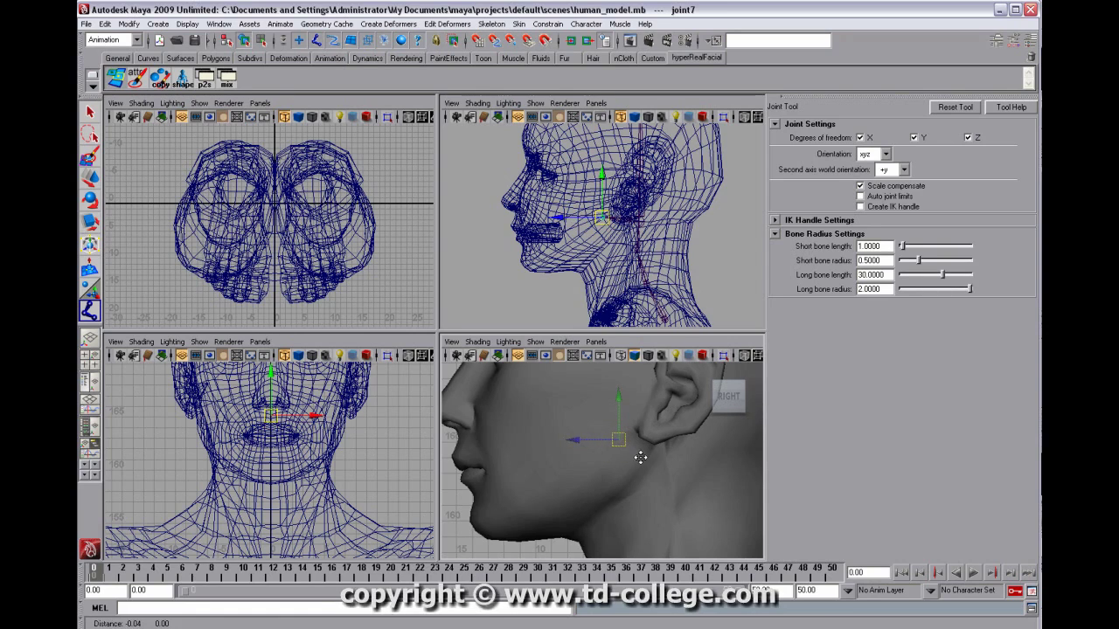
Step: Return the side view to wireframe and fine-tune the jaw pivot joint's position on the mesh
key("4")
left_click_drag(633, 470, 635, 467, "alt")
middle_click_drag(635, 466, 637, 461, "alt")
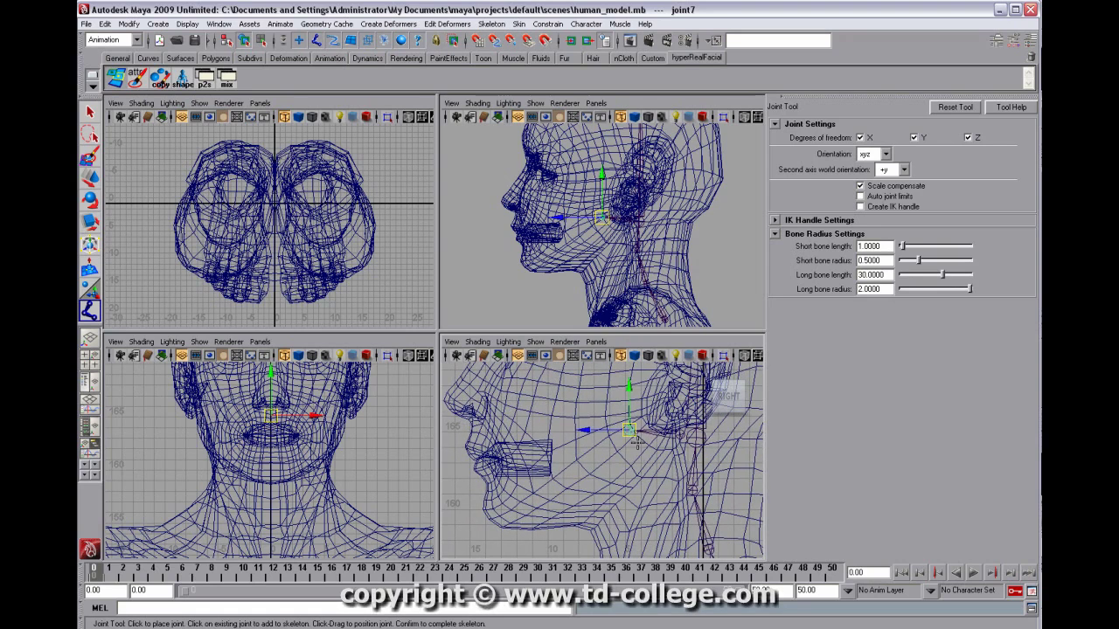
left_click_drag(633, 435, 634, 434)
middle_click_drag(634, 434, 637, 436)
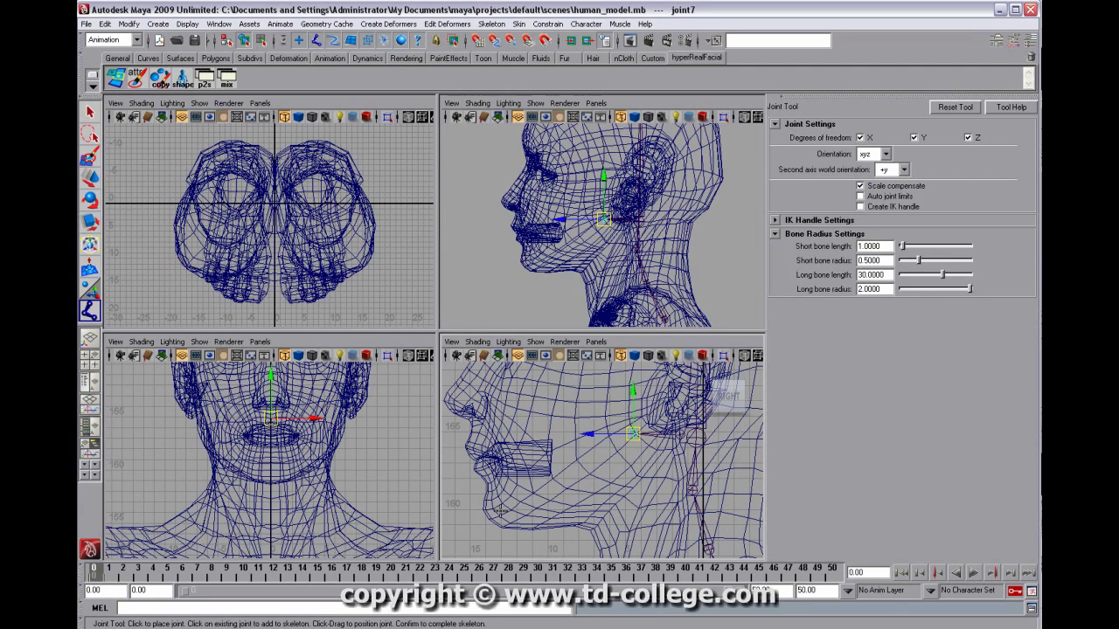
Step: Add the end joint at the tip of the chin and complete the jaw chain
left_click(494, 514)
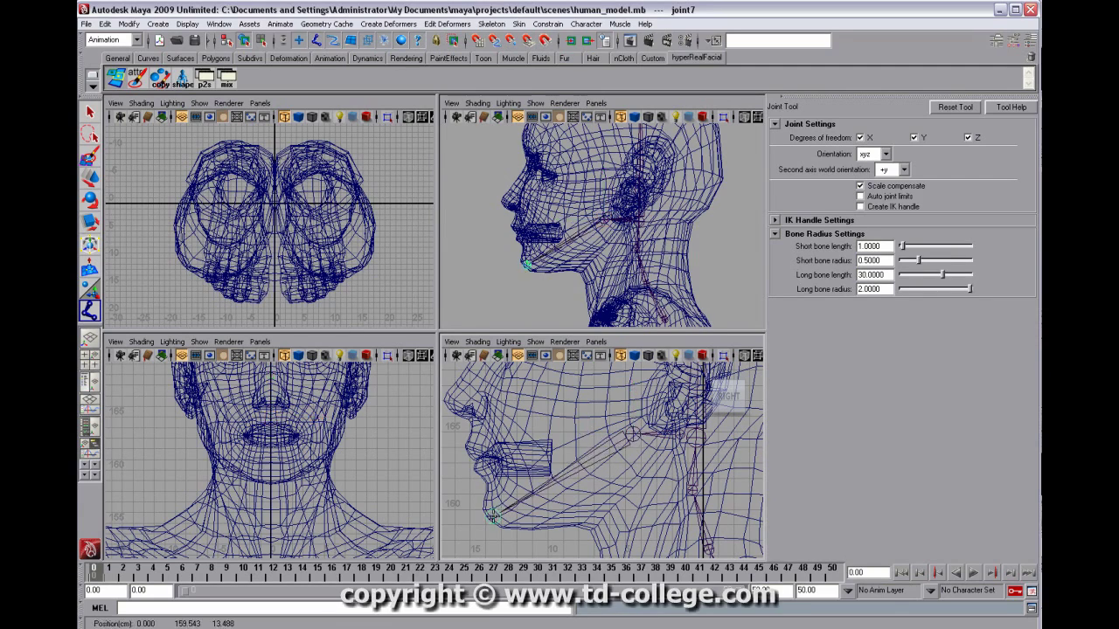
left_click_drag(698, 461, 645, 463, "alt")
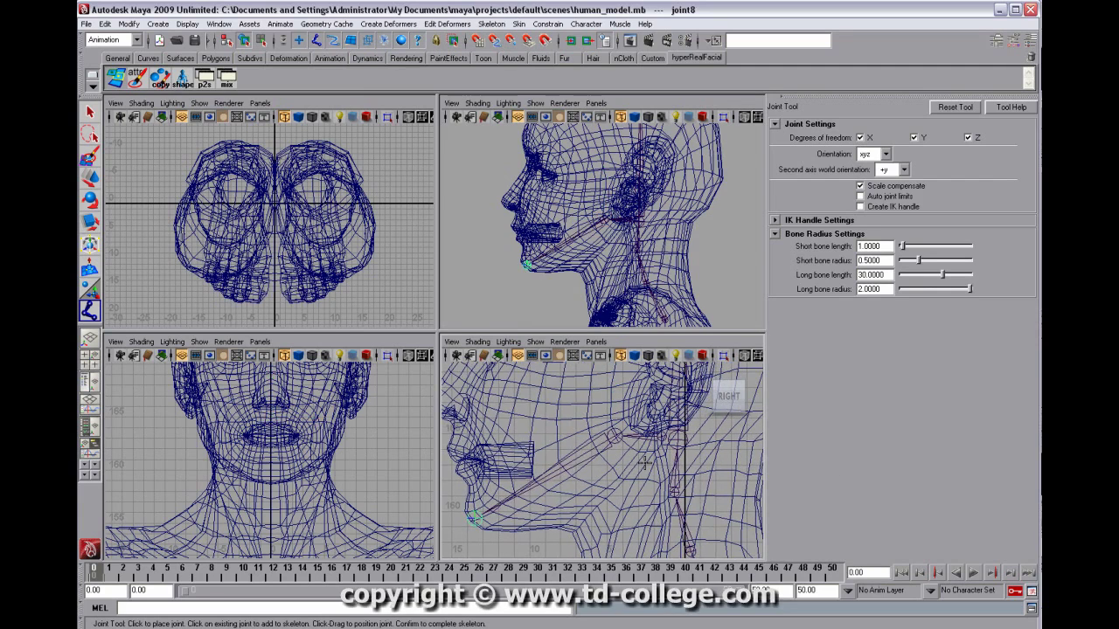
key("Return")
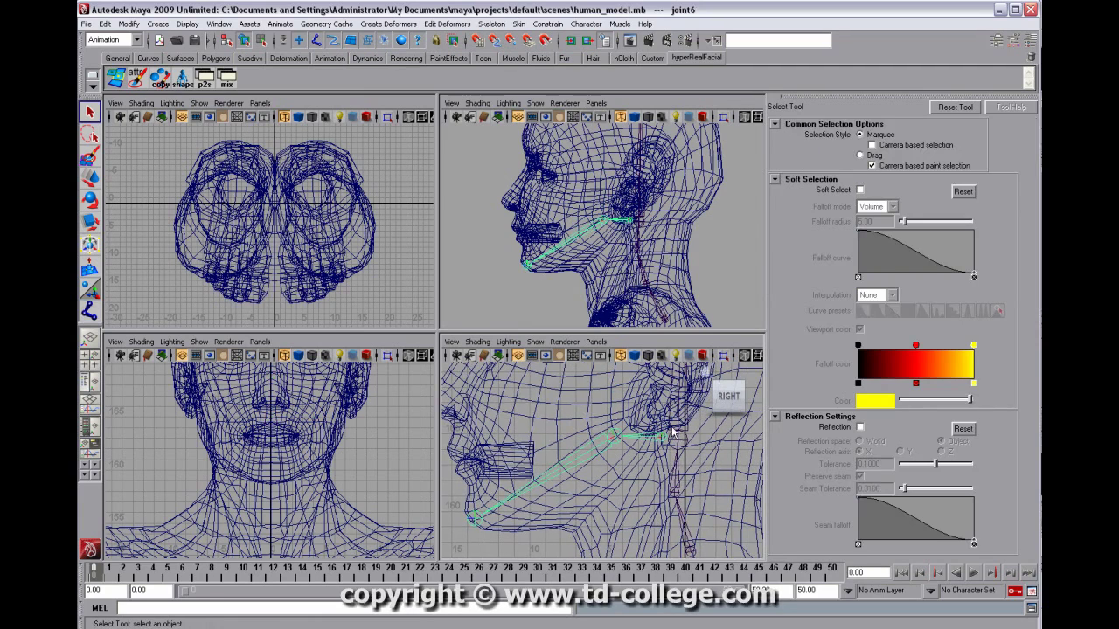
Step: Parent the jaw chain's root to the neck chain's joint at the skull base
right_click_drag(672, 435, 727, 438, "alt")
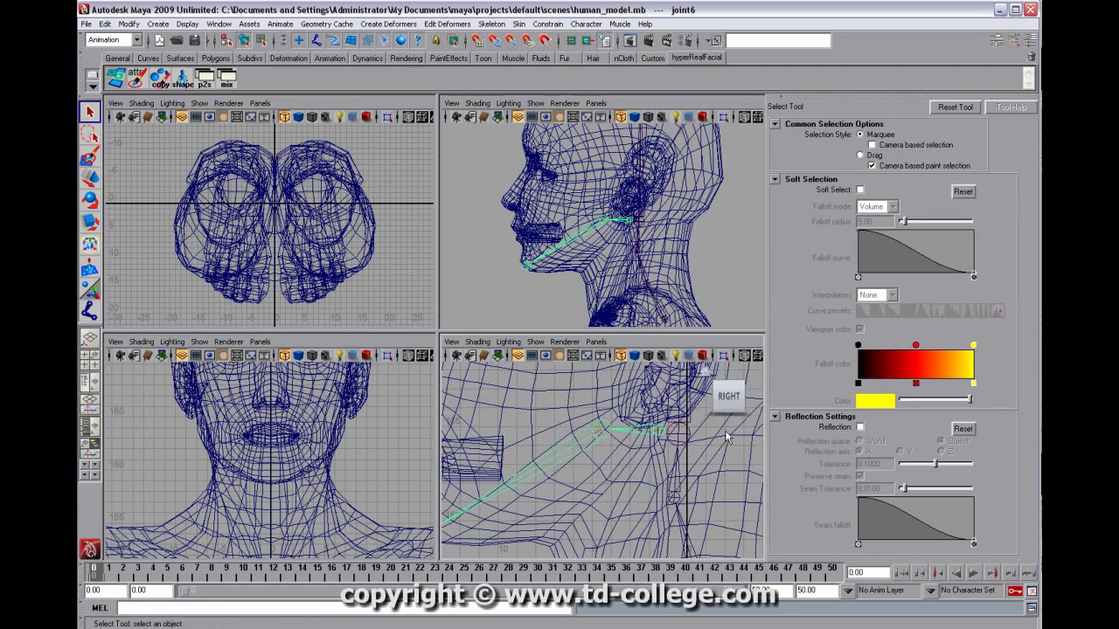
left_click(679, 436, "shift")
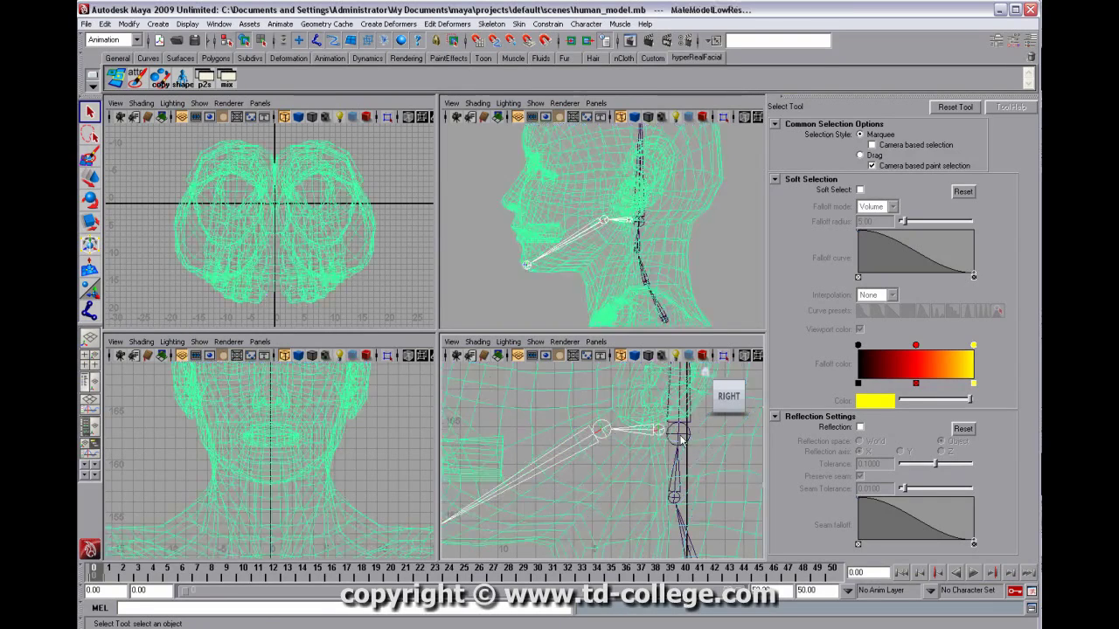
key("ctrl+z")
left_click(686, 442)
left_click(691, 447)
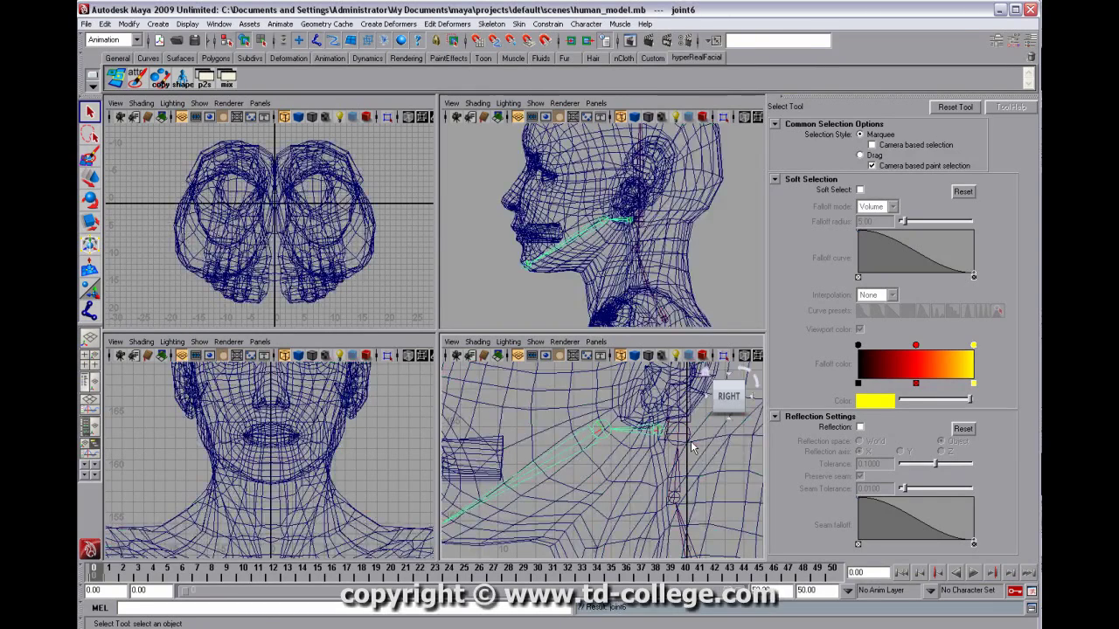
right_click_drag(695, 445, 760, 458, "alt")
middle_click_drag(734, 472, 643, 489, "alt")
right_click_drag(643, 490, 629, 475, "alt")
left_click(689, 449)
right_click_drag(692, 449, 625, 496, "alt")
middle_click_drag(625, 495, 639, 463, "alt")
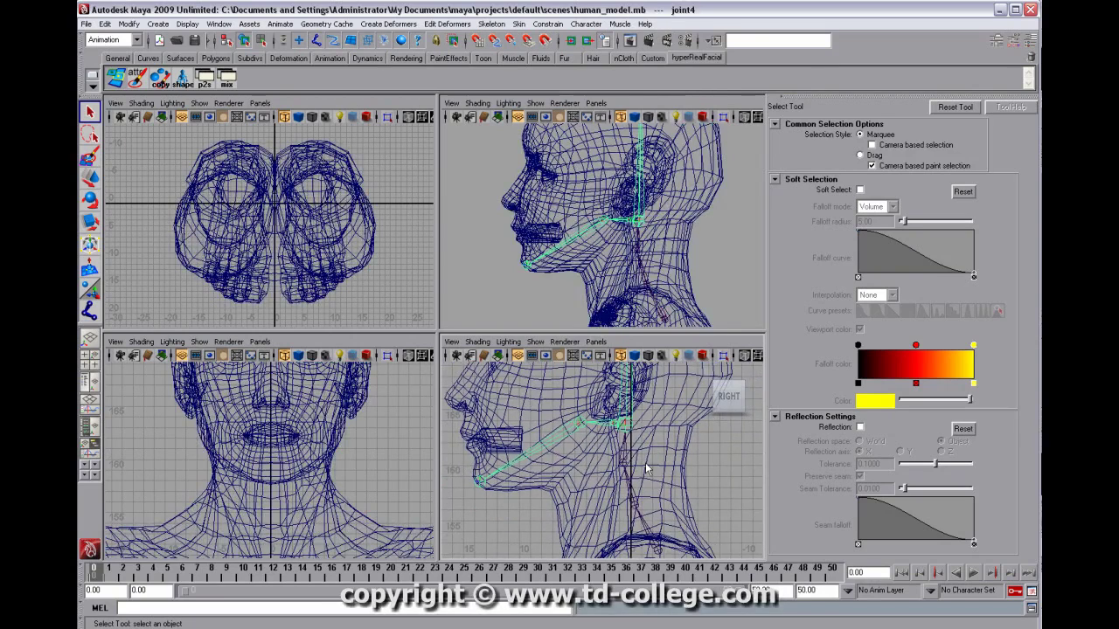
Step: Try rotating the upper neck joint with its head and jaw children in a full perspective view, and undo the rotation
left_click_drag(659, 253, 568, 271, "alt")
key("space")
key("e")
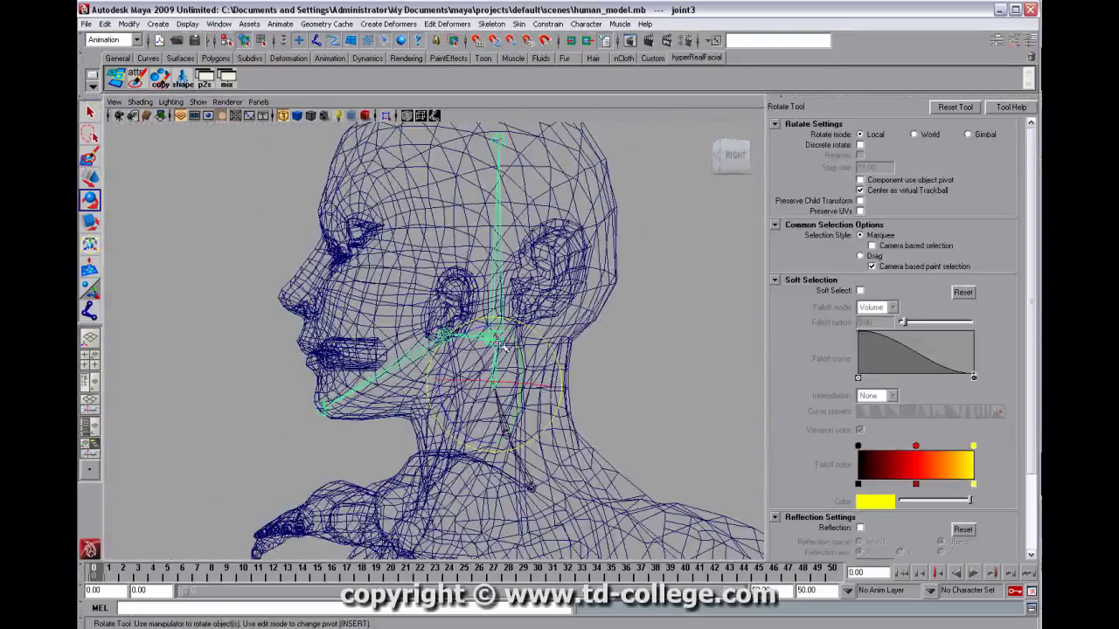
left_click_drag(457, 335, 519, 321)
key("ctrl+z")
Step: Examine the placement of the neck, head and jaw joints inside the model from several angles, including the full front view
left_click_drag(440, 339, 738, 333, "alt")
right_click_drag(738, 334, 305, 324, "alt")
left_click_drag(305, 324, 387, 357, "alt")
right_click_drag(388, 358, 515, 370, "alt")
left_click_drag(515, 370, 490, 390, "alt")
middle_click_drag(489, 389, 495, 325, "alt")
left_click_drag(495, 326, 535, 334, "alt")
right_click_drag(612, 345, 690, 327, "alt")
right_click(561, 319)
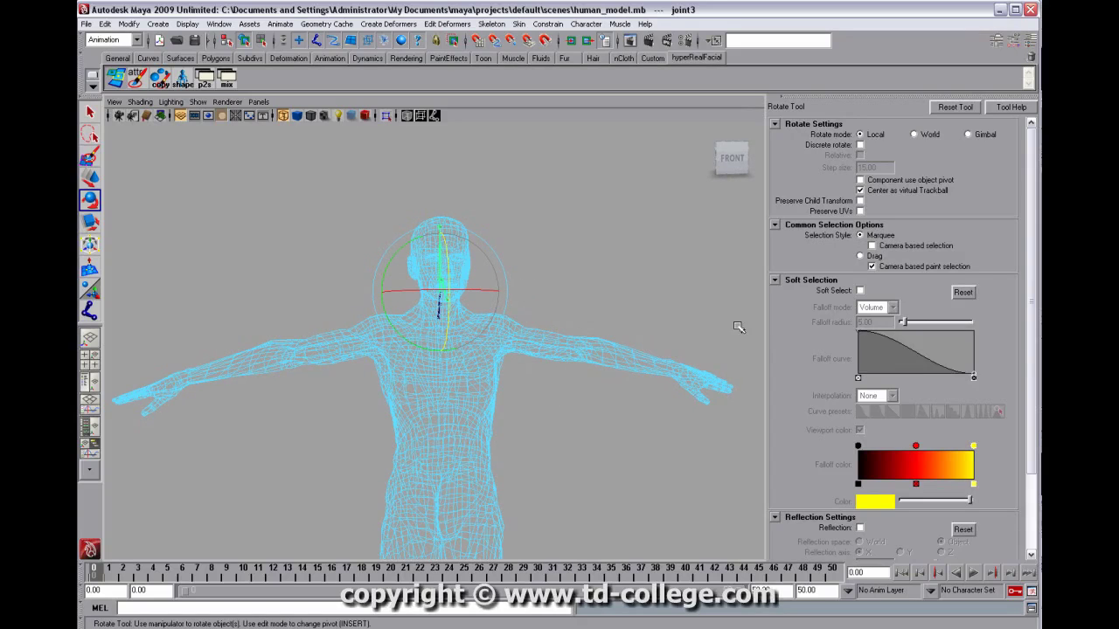
Step: Select the torso, arm and leg faces below the neck and delete them, keeping only the head and neck
left_click_drag(492, 442, 492, 441)
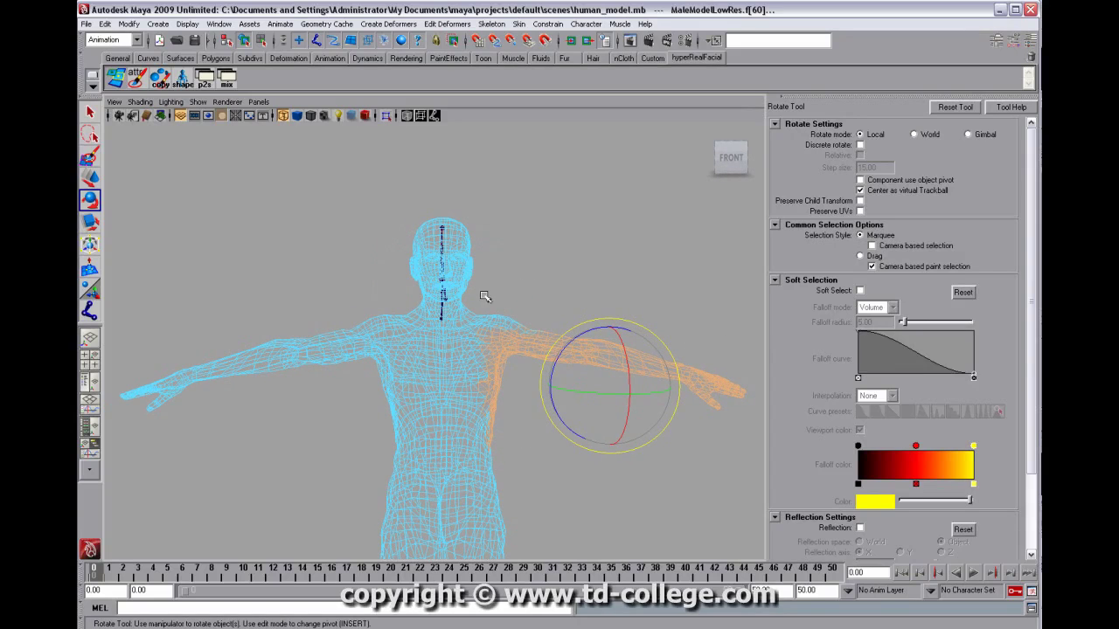
left_click_drag(478, 295, 583, 404, "ctrl+shift")
right_click_drag(397, 348, 332, 329, "alt")
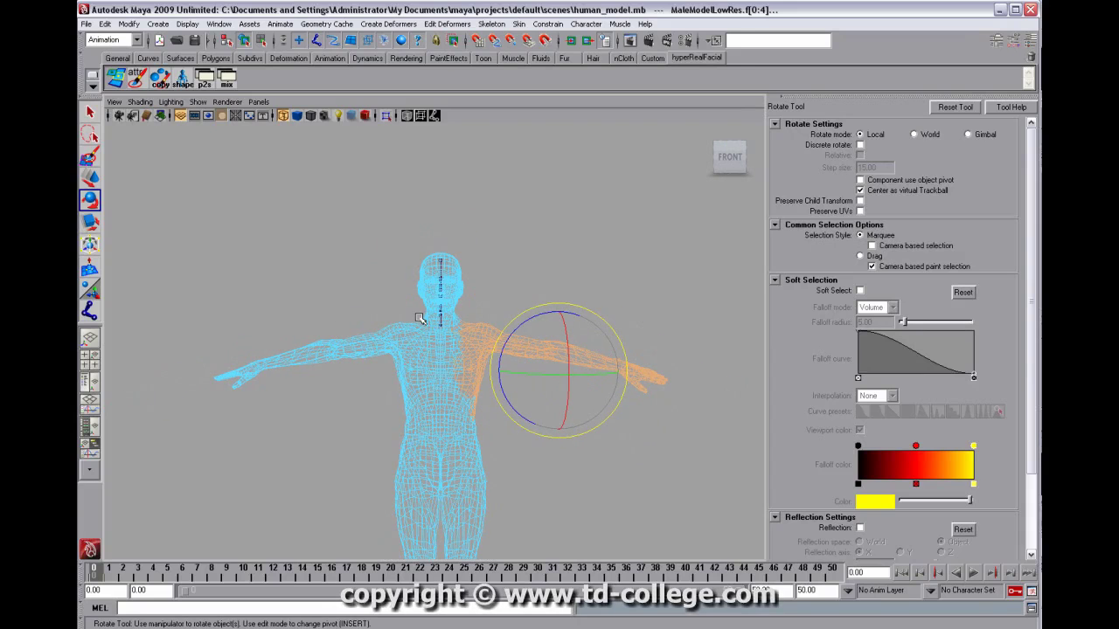
left_click_drag(419, 311, 195, 437, "ctrl+shift")
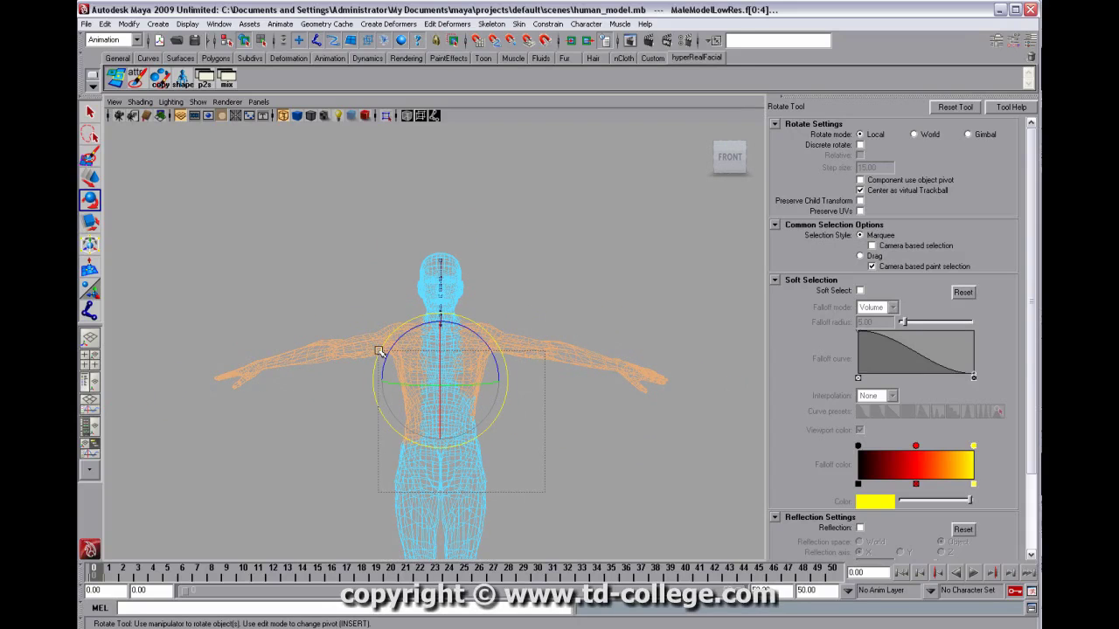
left_click_drag(372, 336, 372, 336, "shift")
scroll(325, 416, "down", 2)
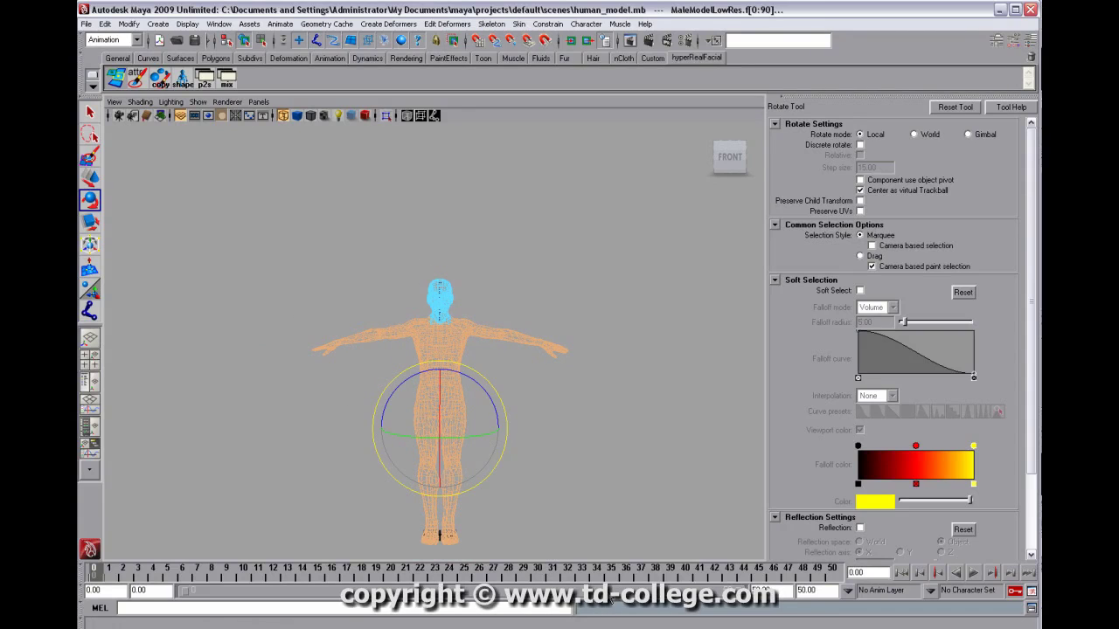
key("Delete")
Step: Display the remaining head mesh shaded and switch it to face selection around the neck's lower edge
right_click_drag(443, 369, 562, 367, "alt")
middle_click_drag(562, 367, 530, 516, "alt")
left_click_drag(498, 431, 344, 420, "alt")
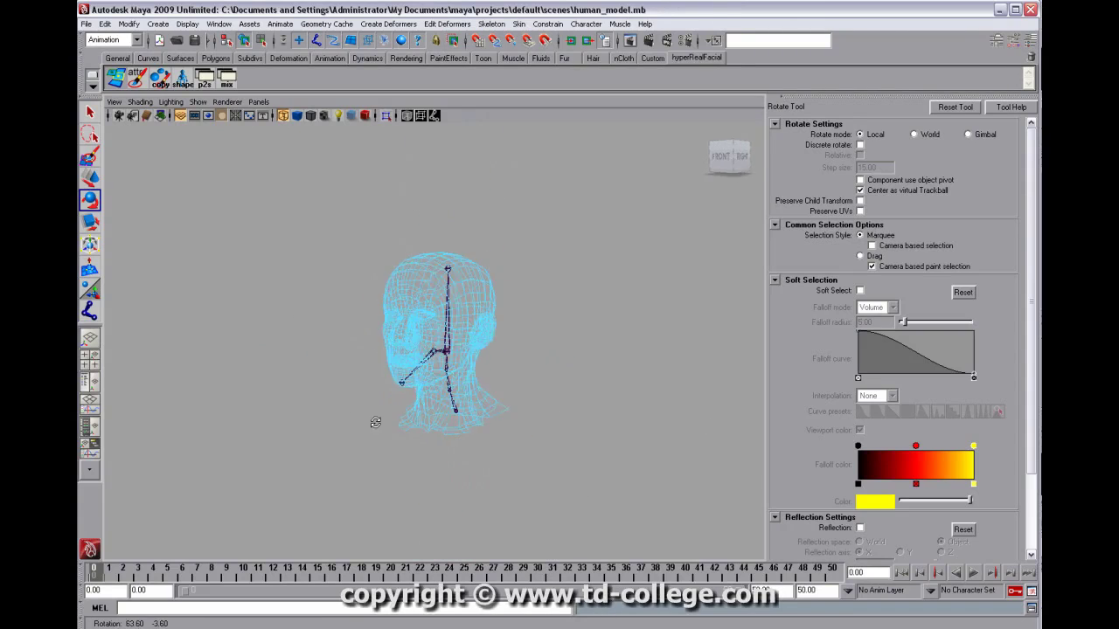
right_click_drag(344, 420, 486, 400, "alt")
middle_click_drag(485, 398, 489, 371, "alt")
left_click_drag(489, 371, 540, 362, "alt")
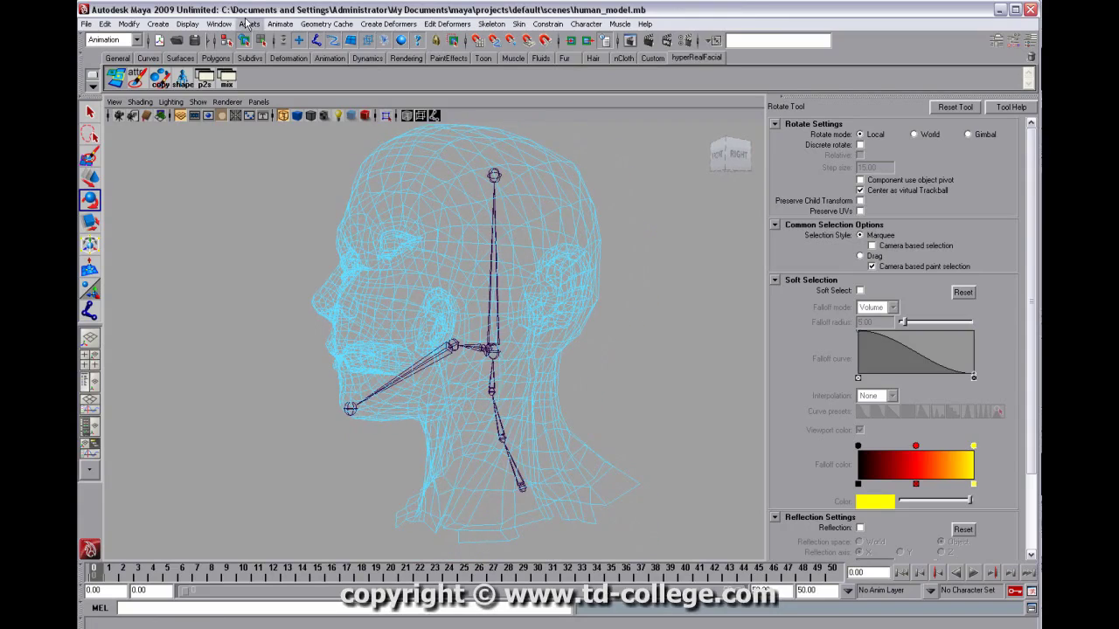
left_click(260, 42)
left_click(244, 42)
mouse_move(361, 382)
left_mouse_down("alt")
mouse_move(470, 423)
mouse_move(483, 398)
mouse_move(582, 375)
mouse_move(595, 423)
mouse_move(524, 420)
mouse_move(450, 451)
mouse_move(510, 412)
mouse_move(556, 411)
left_mouse_up("alt")
key("5")
right_click(509, 411)
left_click(511, 440)
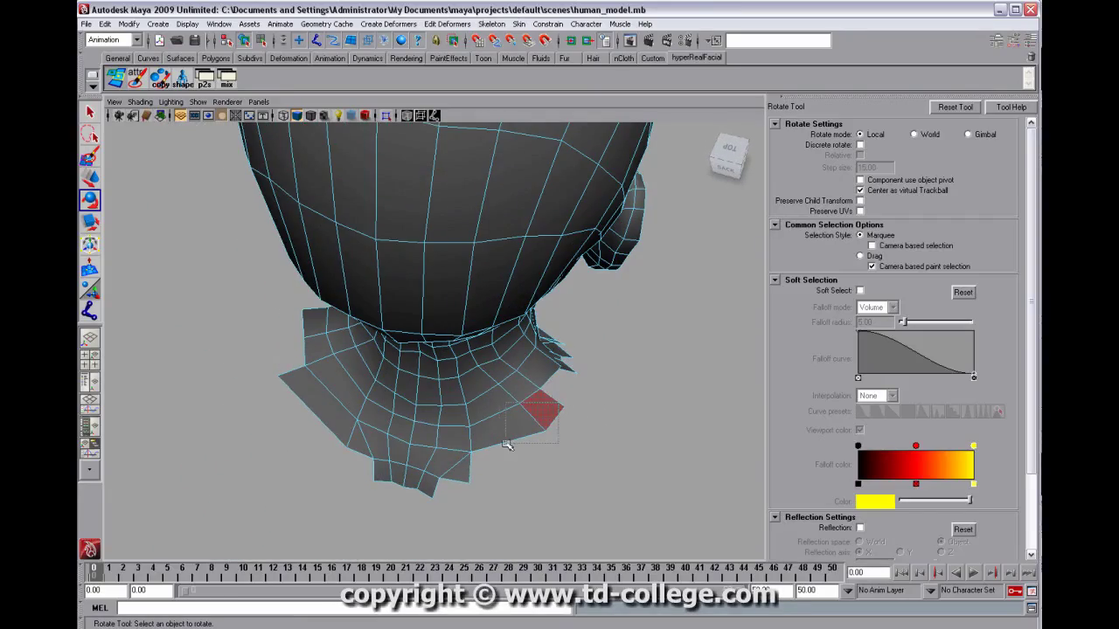
Step: Select the leftover flared shoulder faces all around the base of the neck and delete them
left_click_drag(529, 452, 498, 452)
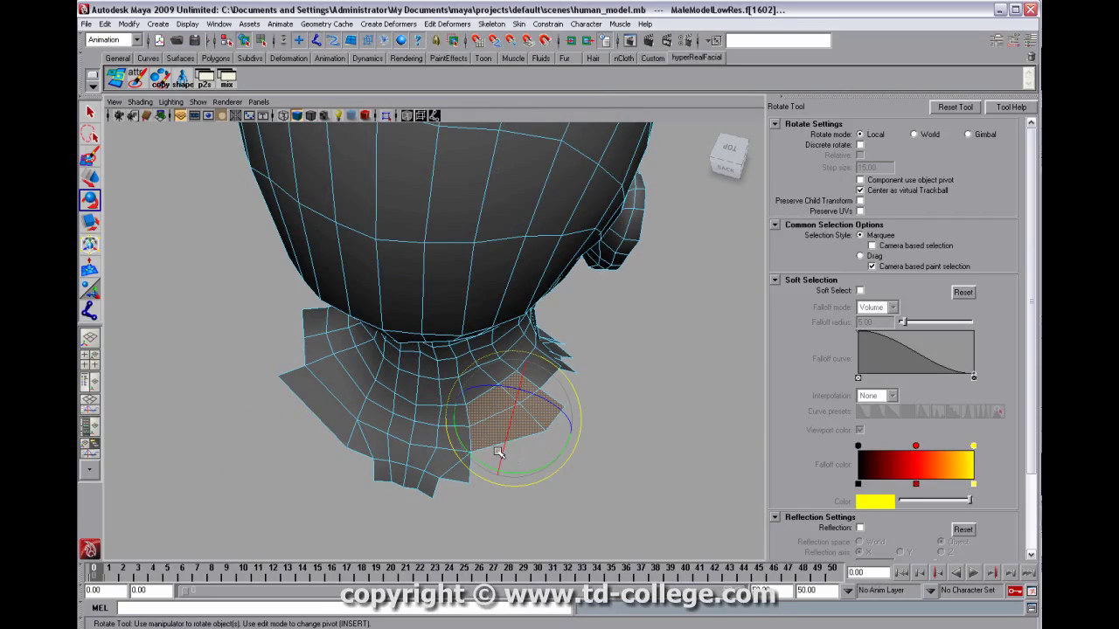
left_click(603, 502)
left_click(550, 413)
left_click_drag(382, 434, 517, 509, "shift")
left_click_drag(282, 427, 461, 437, "alt")
left_click_drag(461, 437, 547, 420, "alt")
left_click_drag(523, 377, 509, 370, "shift")
left_click_drag(492, 407, 468, 343, "shift")
left_click_drag(450, 427, 499, 368, "alt")
left_click_drag(395, 381, 392, 378, "shift")
left_click_drag(282, 393, 407, 398, "alt")
left_click_drag(505, 496, 504, 495, "shift")
left_click_drag(327, 434, 492, 451, "alt")
key("Delete")
Step: Examine the trimmed neck edge and the head mesh from several angles, including the side profile
left_click_drag(575, 405, 372, 374, "alt")
middle_click_drag(372, 374, 382, 464, "alt")
left_click_drag(382, 464, 376, 490, "alt")
right_click_drag(376, 476, 285, 393, "alt")
middle_click_drag(326, 362, 340, 427, "alt")
left_click_drag(398, 403, 243, 401, "alt")
right_click_drag(243, 402, 390, 404, "alt")
left_click_drag(402, 348, 409, 339, "alt")
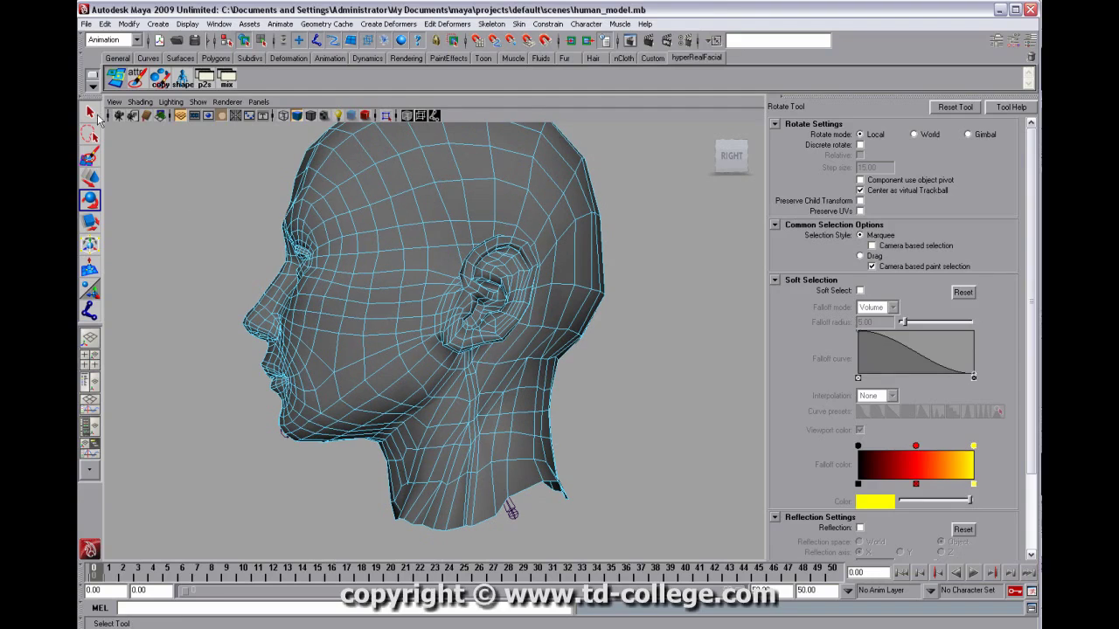
Step: Return to object selection with the head mesh selected and show the Channel Box
left_click(97, 116)
left_click(261, 41)
left_click(245, 41)
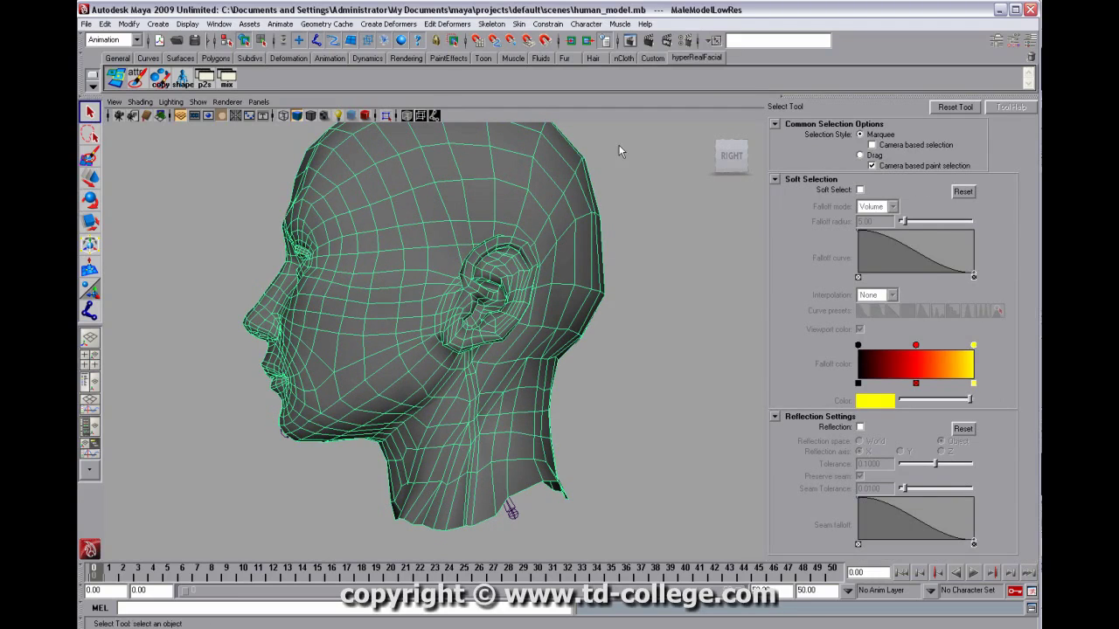
left_click(1030, 41)
left_click_drag(581, 208, 377, 164, "alt")
Step: Delete the head mesh's construction history and freeze its transformations
left_click(102, 24)
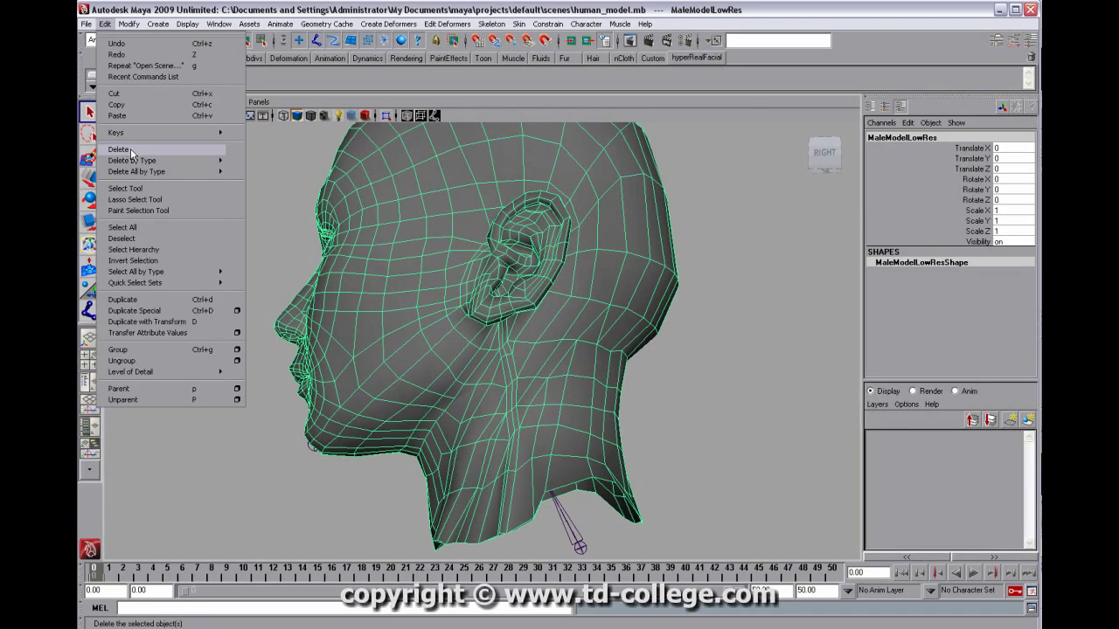
mouse_move(133, 160)
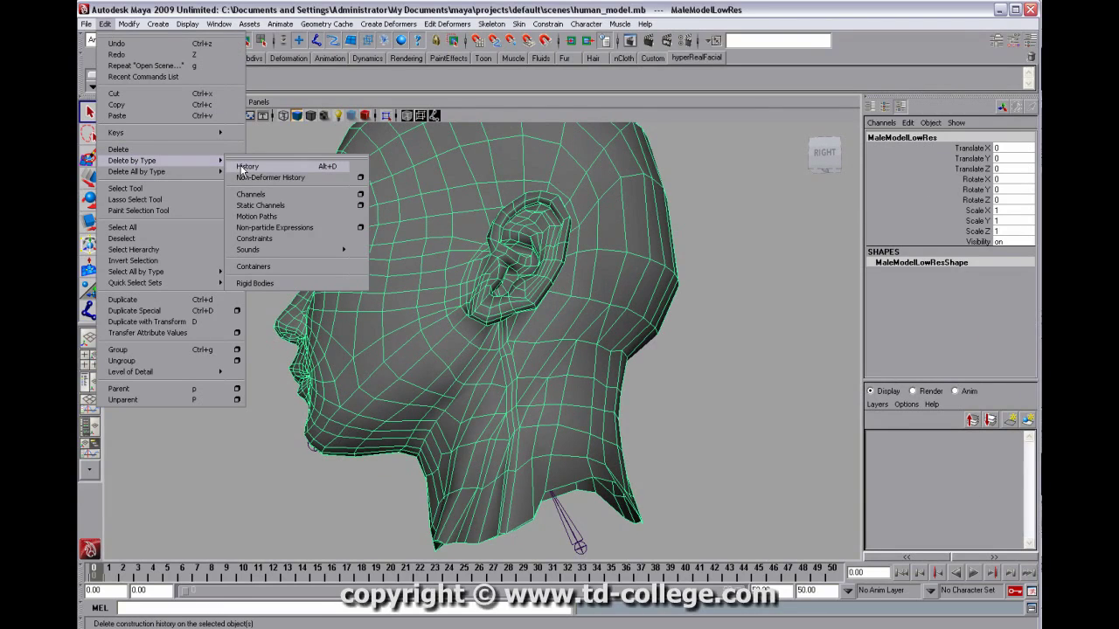
left_click(242, 167)
left_click(129, 24)
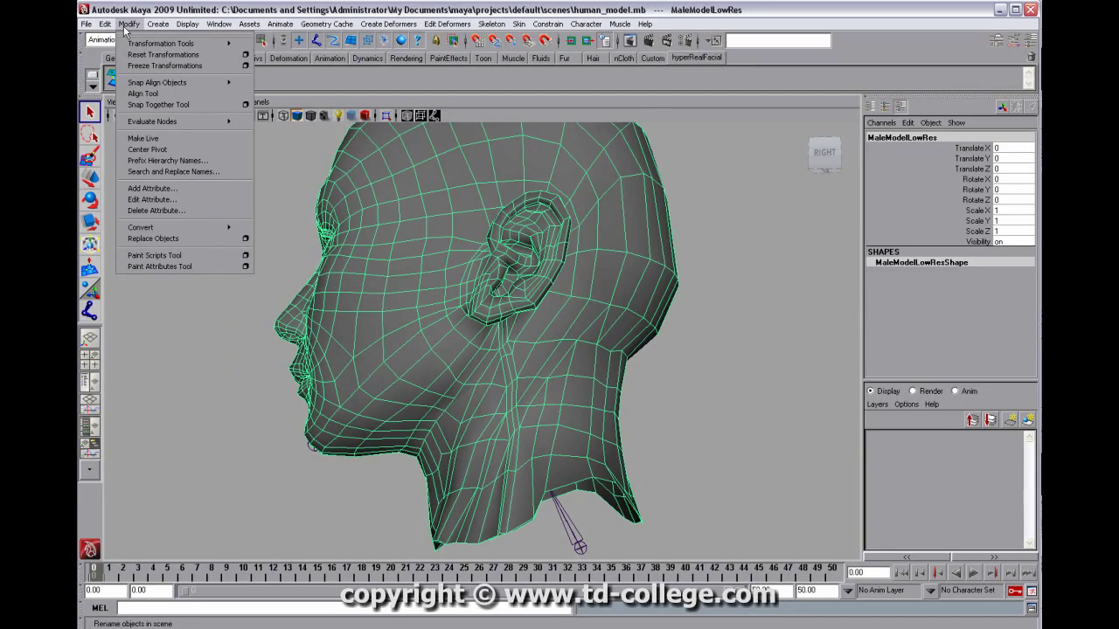
left_click(162, 66)
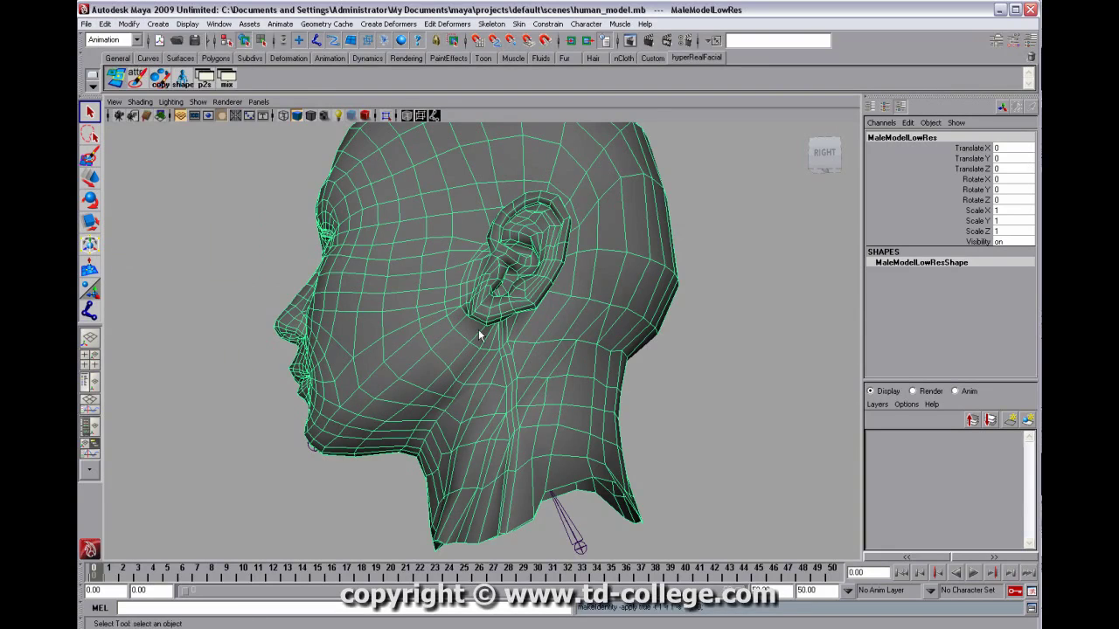
Step: Switch to wireframe display and select the root neck joint together with the head mesh
mouse_move(475, 329)
left_mouse_down("alt")
mouse_move(546, 357)
mouse_move(481, 441)
left_mouse_up("alt")
key("4")
left_click_drag(532, 471, 589, 511)
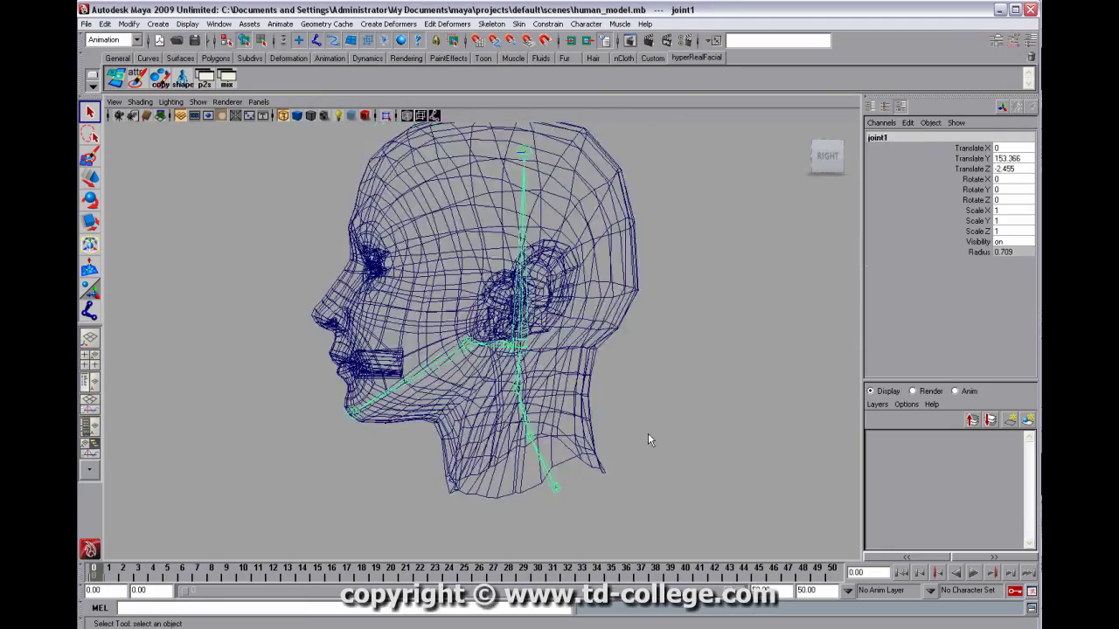
left_click_drag(628, 416, 621, 414, "alt")
right_click_drag(621, 413, 654, 398, "alt")
mouse_move(654, 399)
left_mouse_down("alt")
mouse_move(619, 388)
mouse_move(640, 390)
left_mouse_up("alt")
right_click_drag(640, 390, 390, 332, "alt")
left_click_drag(390, 332, 355, 326, "alt")
left_click(559, 305)
left_click_drag(559, 305, 536, 321, "alt")
right_click_drag(536, 321, 550, 324, "alt")
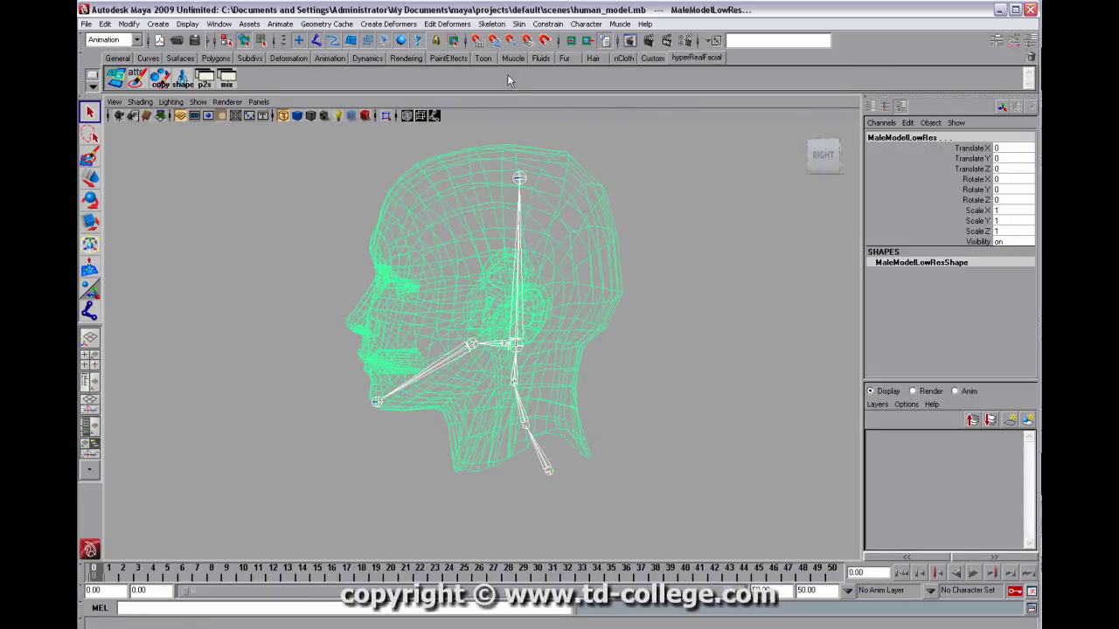
Step: Smooth bind the head mesh to the joint hierarchy using Closest in hierarchy, 2 max influences and a dropoff rate of 4.0
left_click(518, 23)
mouse_move(537, 92)
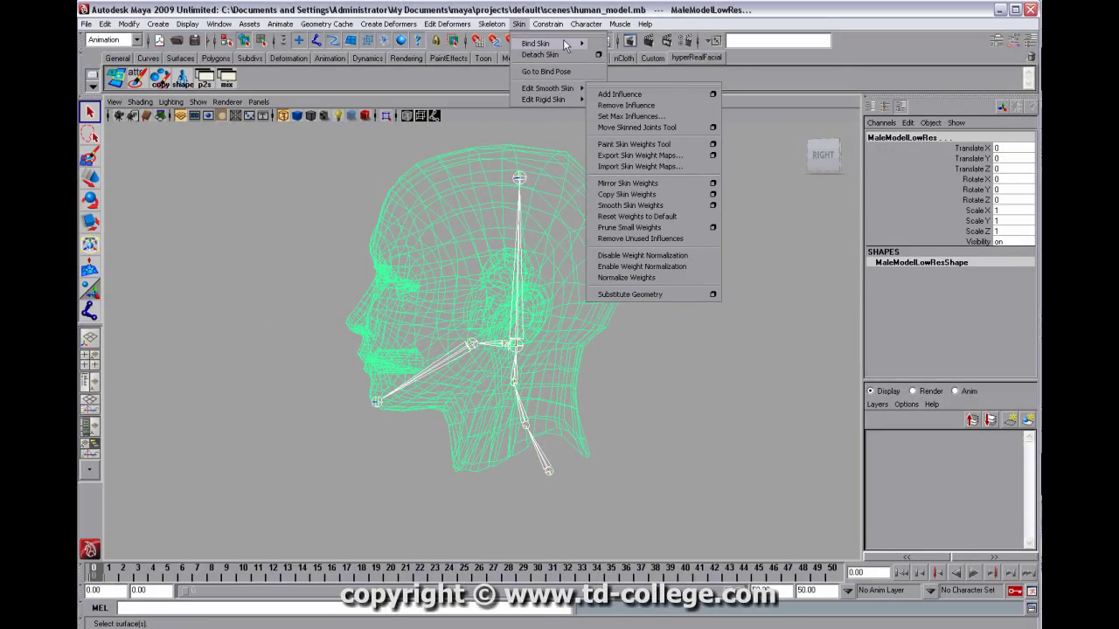
mouse_move(586, 45)
left_click(662, 50)
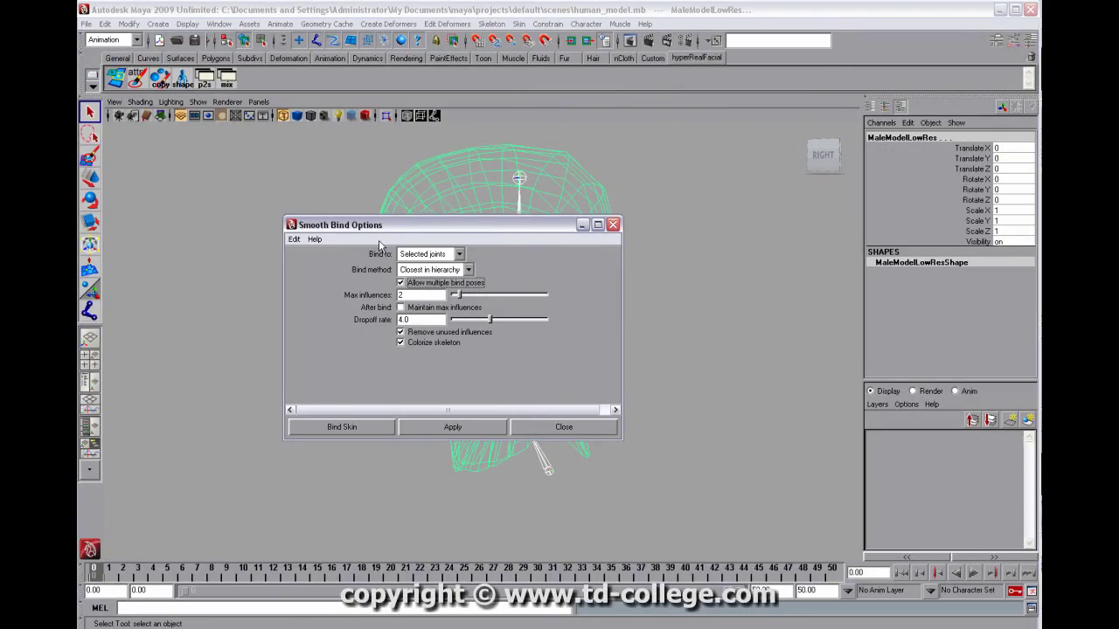
left_click(757, 296)
left_click(755, 311)
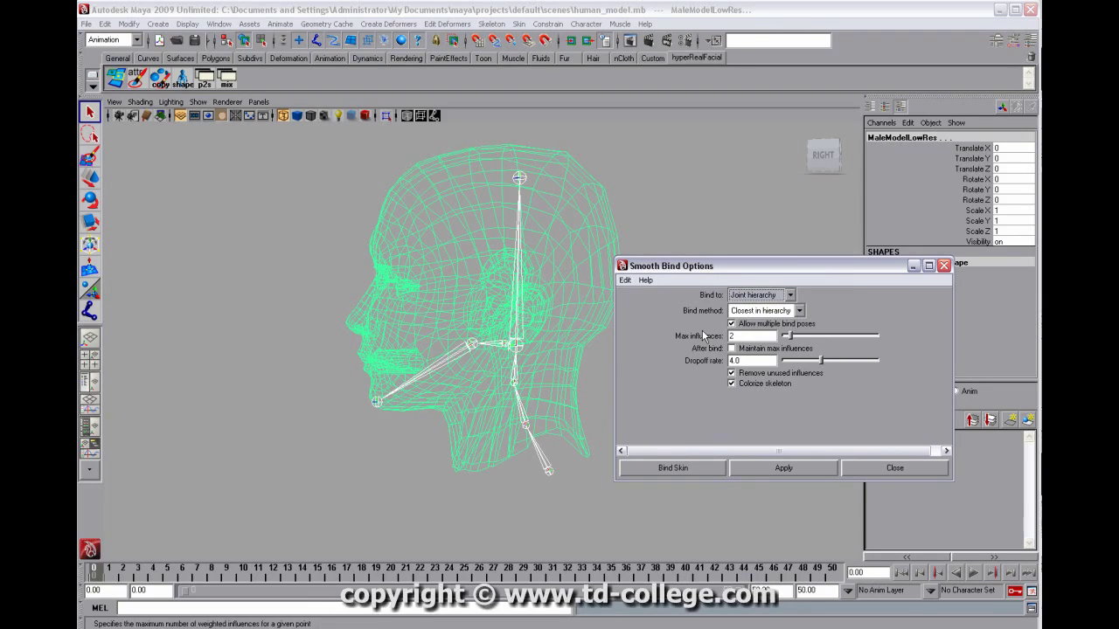
right_click_drag(457, 440, 519, 457, "alt")
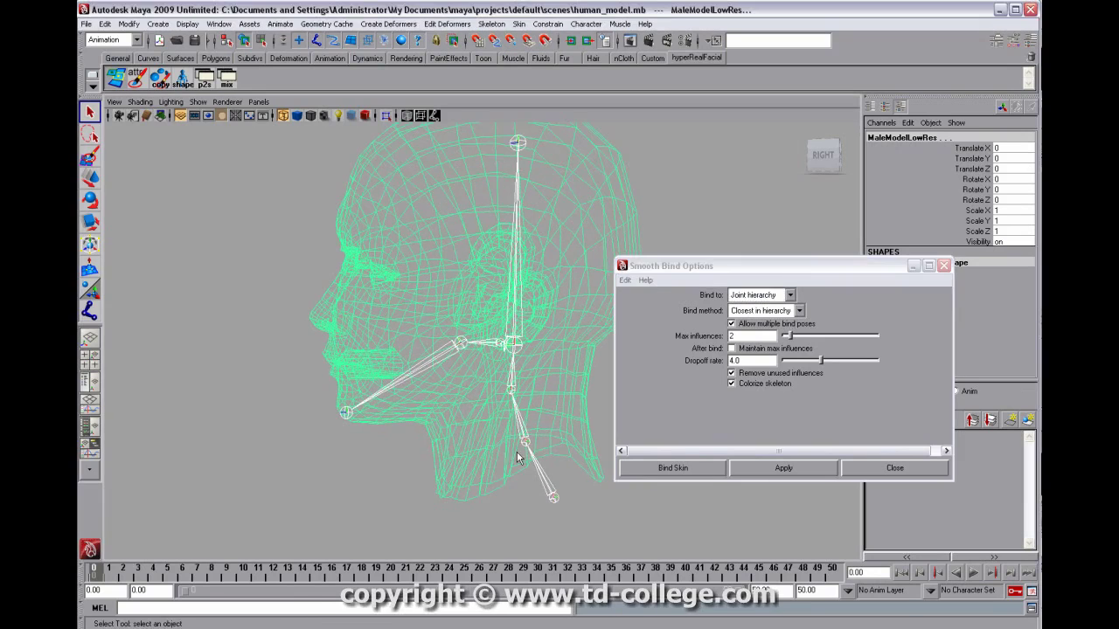
left_click(749, 336)
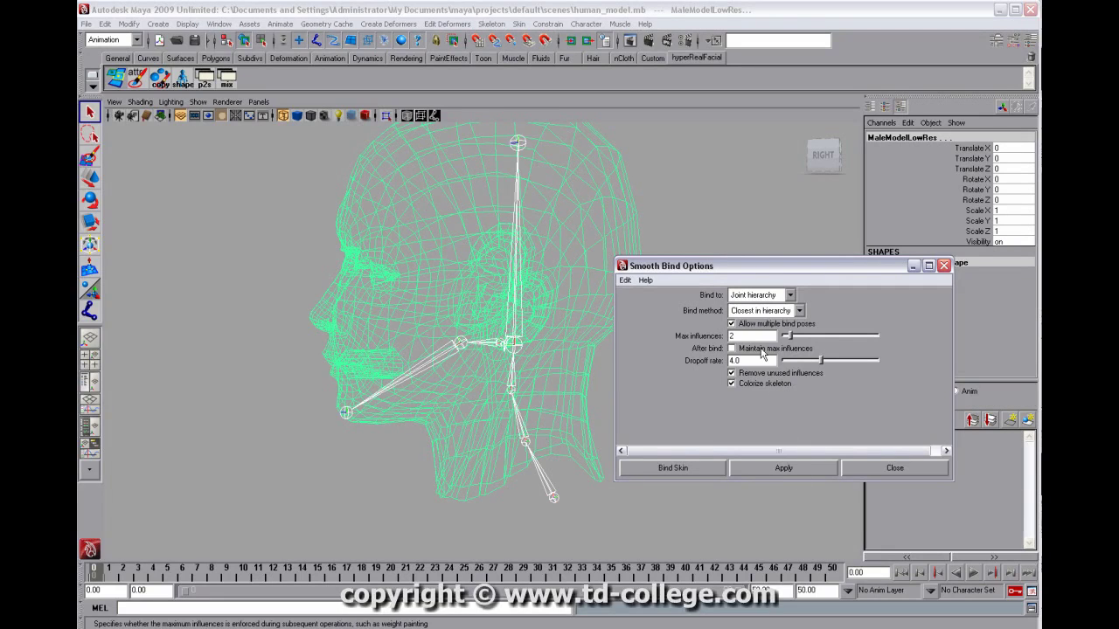
left_click(791, 466)
left_click(894, 468)
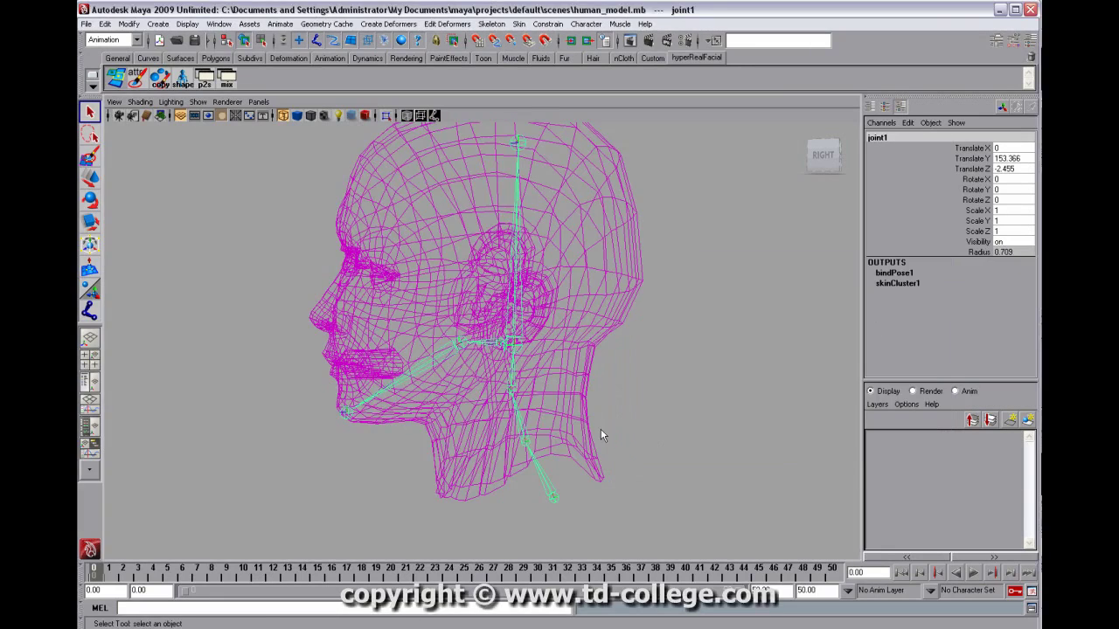
Step: Try rotating the jaw joint about -41 degrees in Z to test the skin deformation, and undo the rotation
left_click(463, 341)
key("e")
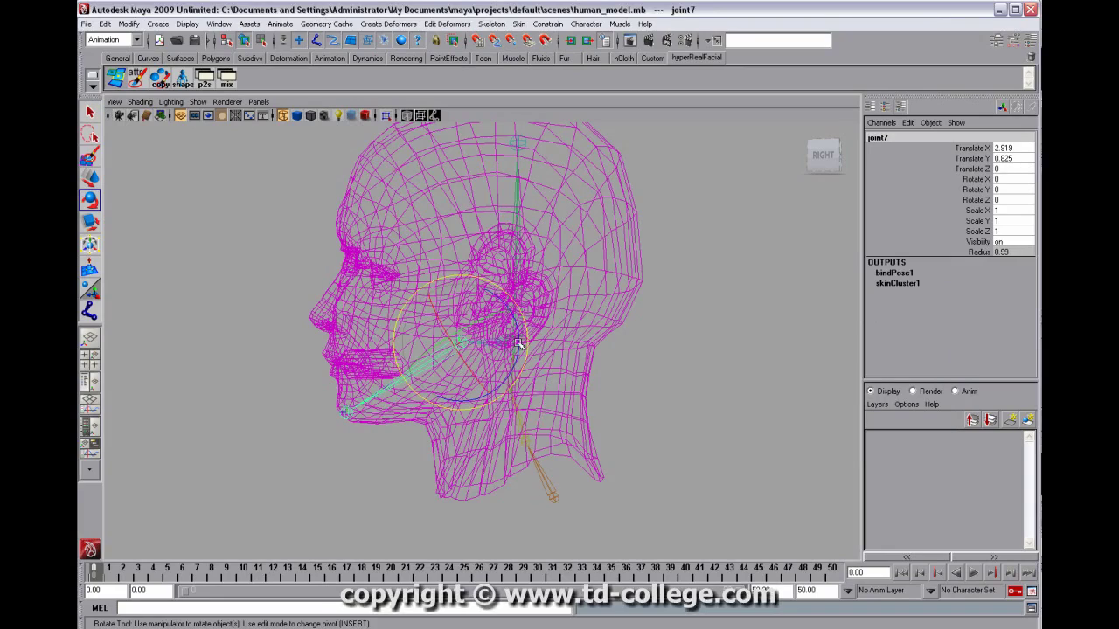
mouse_move(518, 341)
left_mouse_down()
mouse_move(520, 376)
mouse_move(487, 292)
mouse_move(517, 335)
left_mouse_up()
right_click_drag(524, 336, 583, 336, "alt")
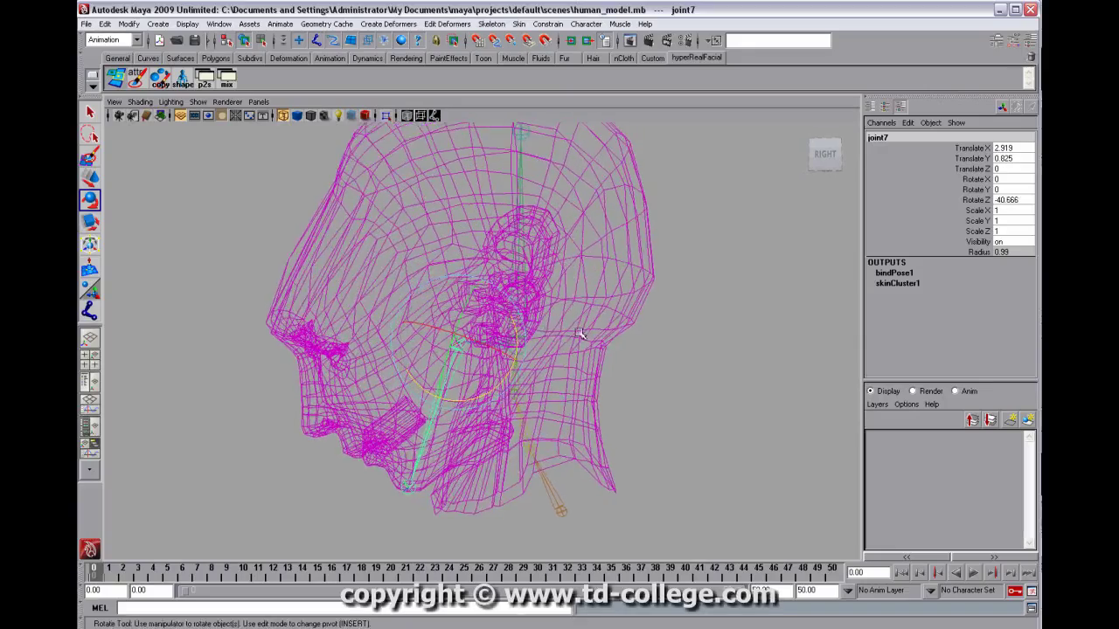
key("ctrl+z")
Step: Select the head mesh and check its UV layout in the UV Texture Editor, then close the editor
left_click(345, 266)
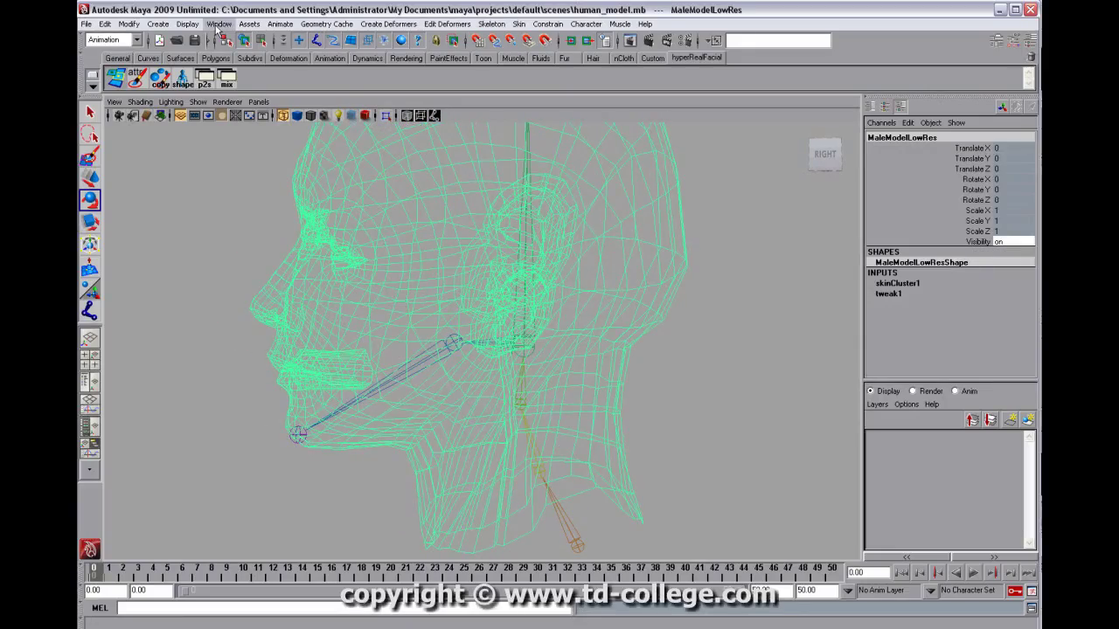
left_click(218, 24)
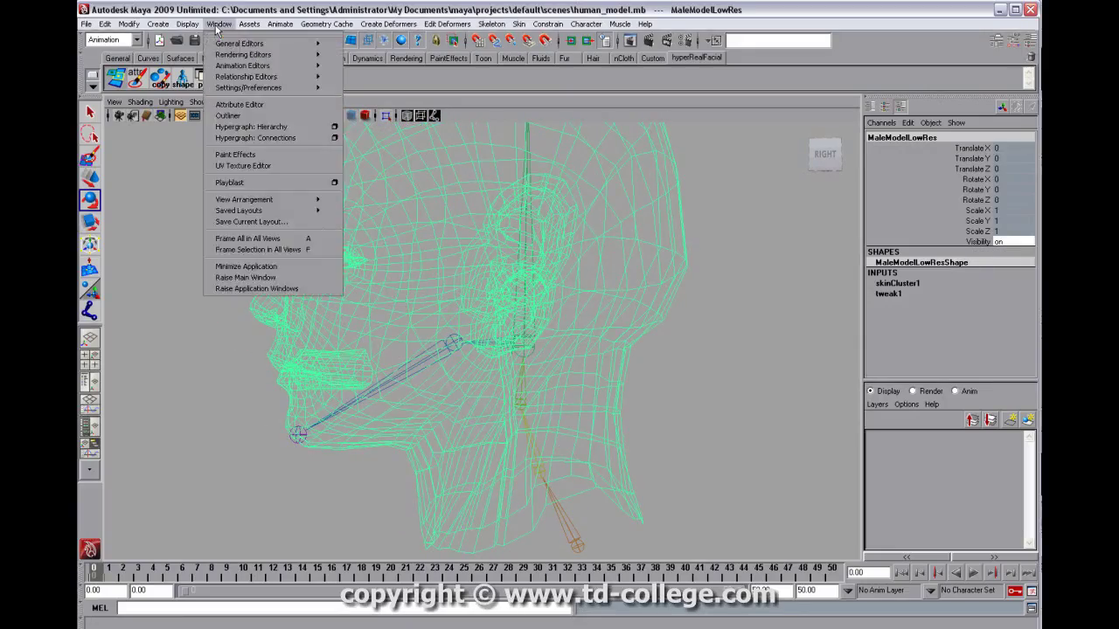
left_click(270, 169)
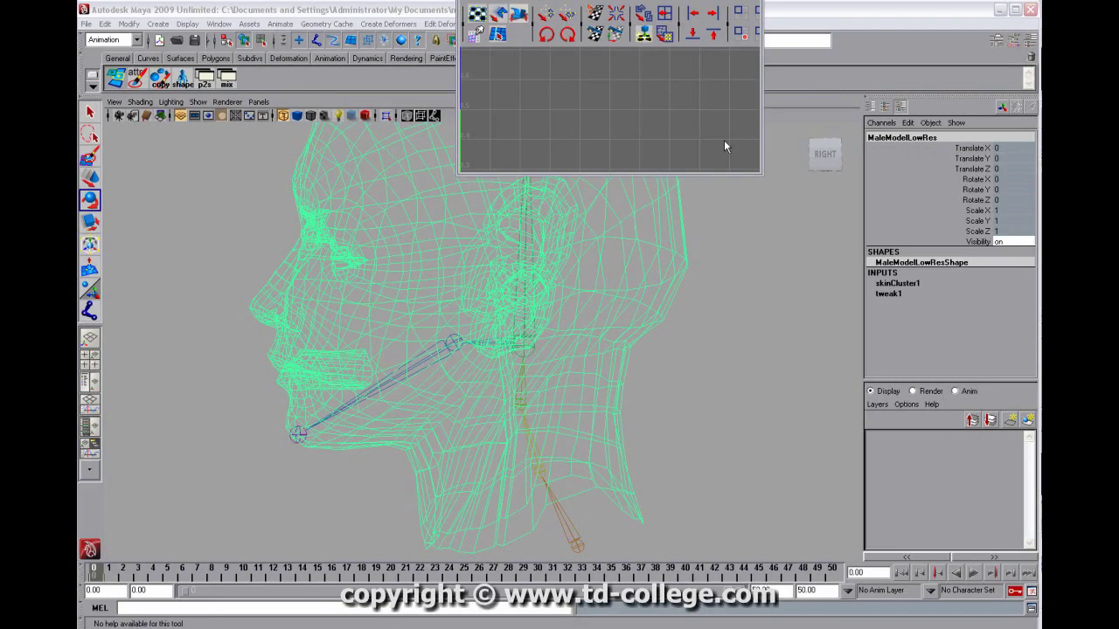
left_click_drag(766, 187, 852, 387)
key("f")
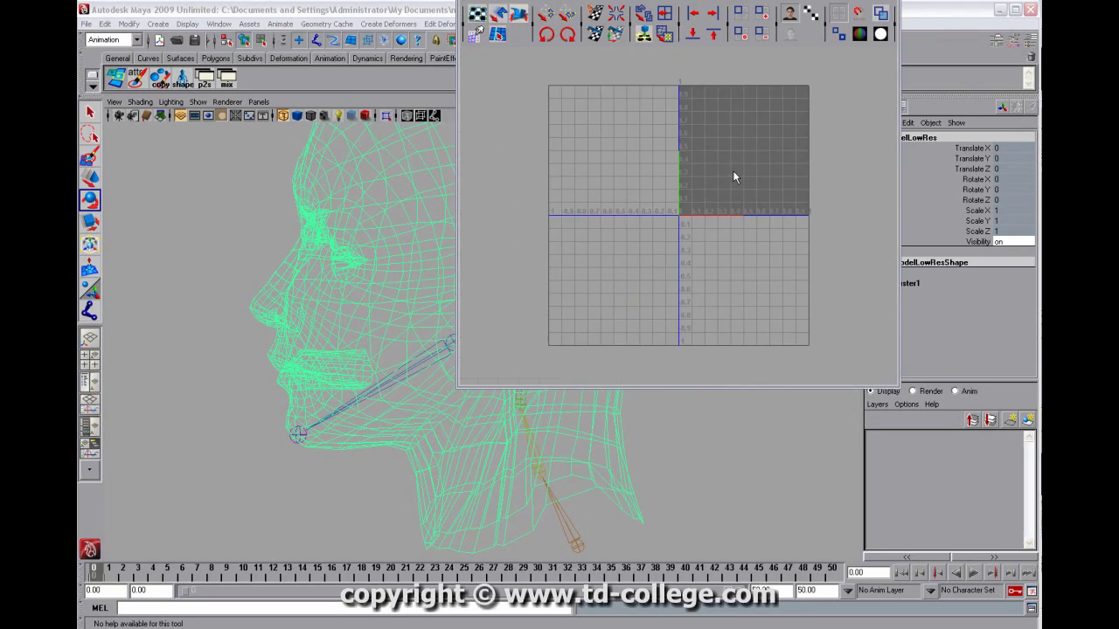
right_click_drag(747, 133, 777, 208, "alt")
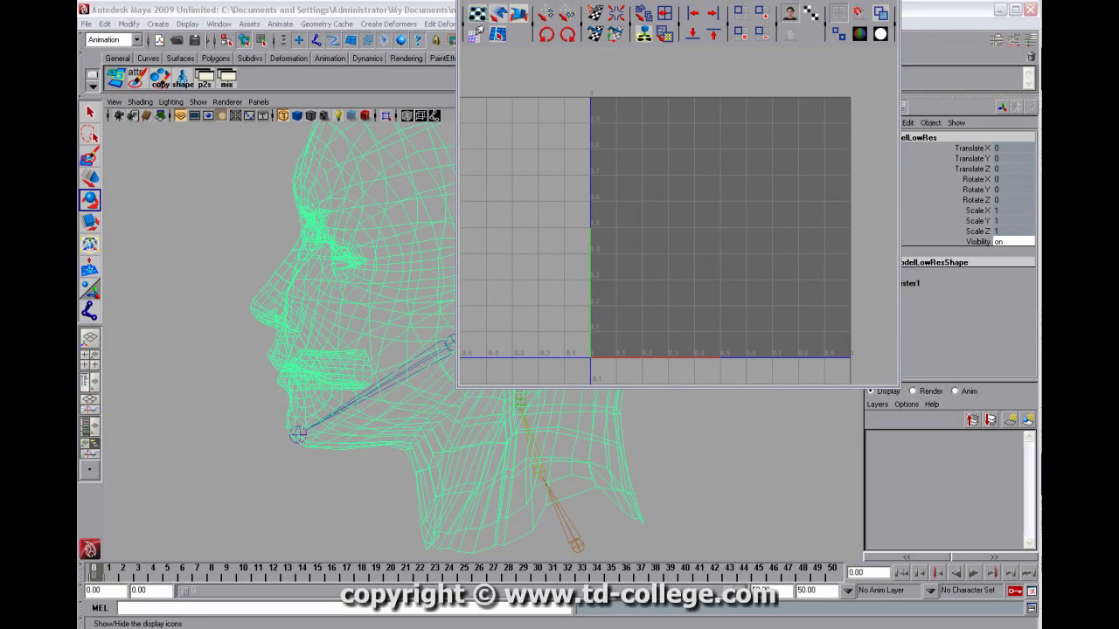
left_click(890, 1)
Step: Rotate the jaw joint downward into an open-mouth pose and reselect the head mesh
middle_click_drag(290, 326, 352, 296, "alt")
right_click_drag(353, 296, 431, 320, "alt")
left_click_drag(442, 331, 536, 370)
left_click(386, 379)
middle_click_drag(372, 370, 379, 340, "alt")
right_click_drag(379, 340, 429, 341, "alt")
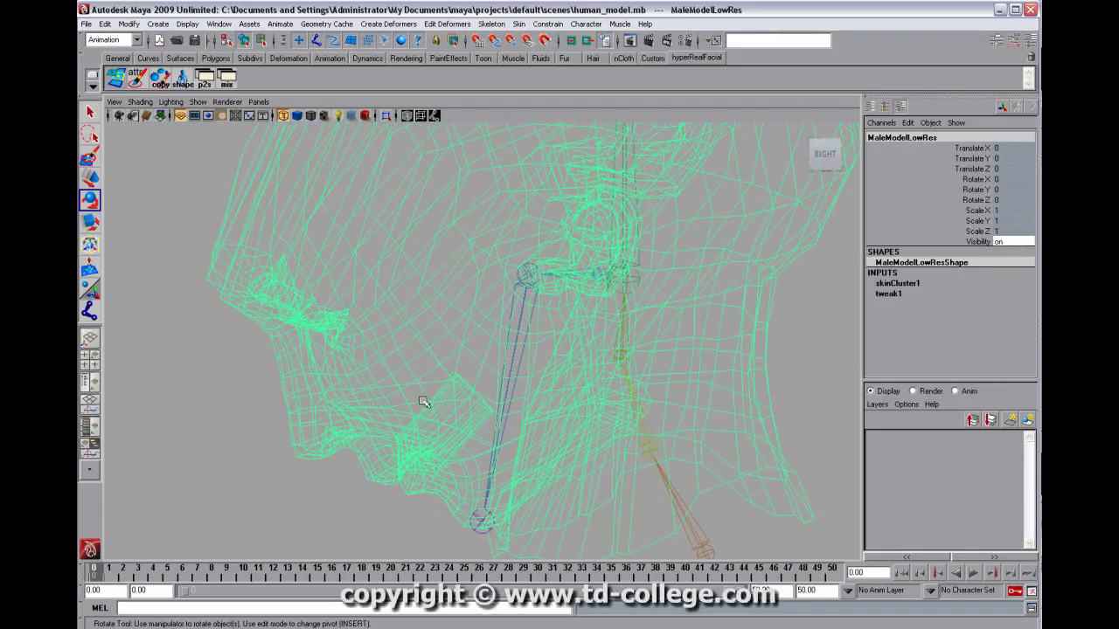
Step: Switch the head mesh to vertex selection and select the vertices of the upper lip, nose, eyes and forehead
right_click_drag(348, 403, 320, 400)
left_click_drag(320, 400, 437, 315, "alt")
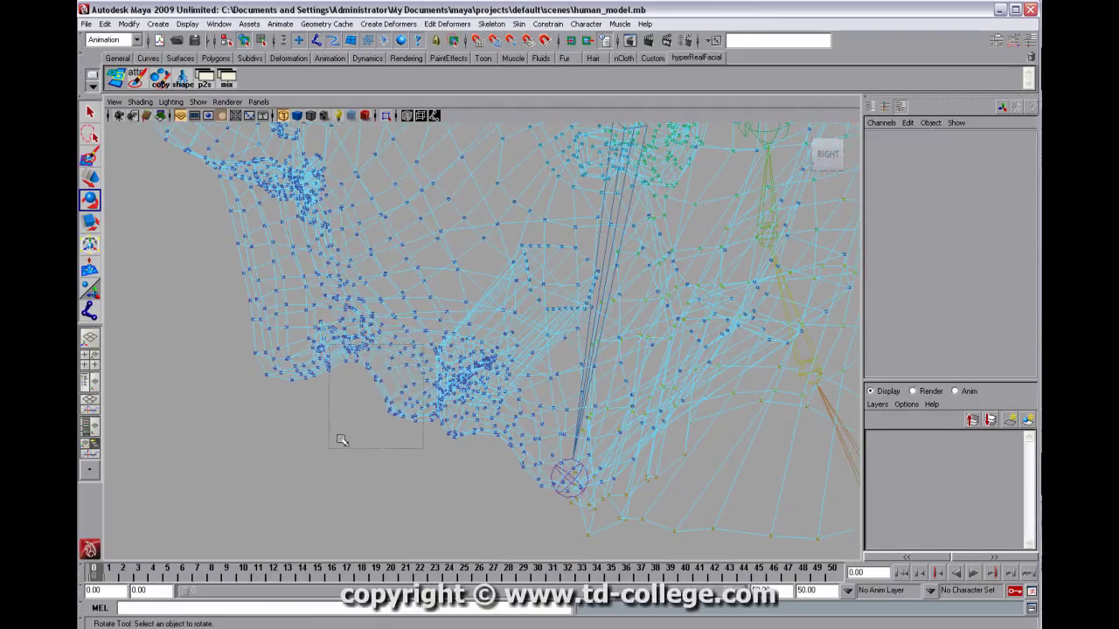
left_click_drag(314, 462, 306, 464)
left_click_drag(394, 214, 206, 381, "shift")
right_click_drag(302, 222, 187, 325, "alt")
middle_click_drag(352, 264, 343, 344, "alt")
left_click_drag(496, 401, 495, 400, "shift")
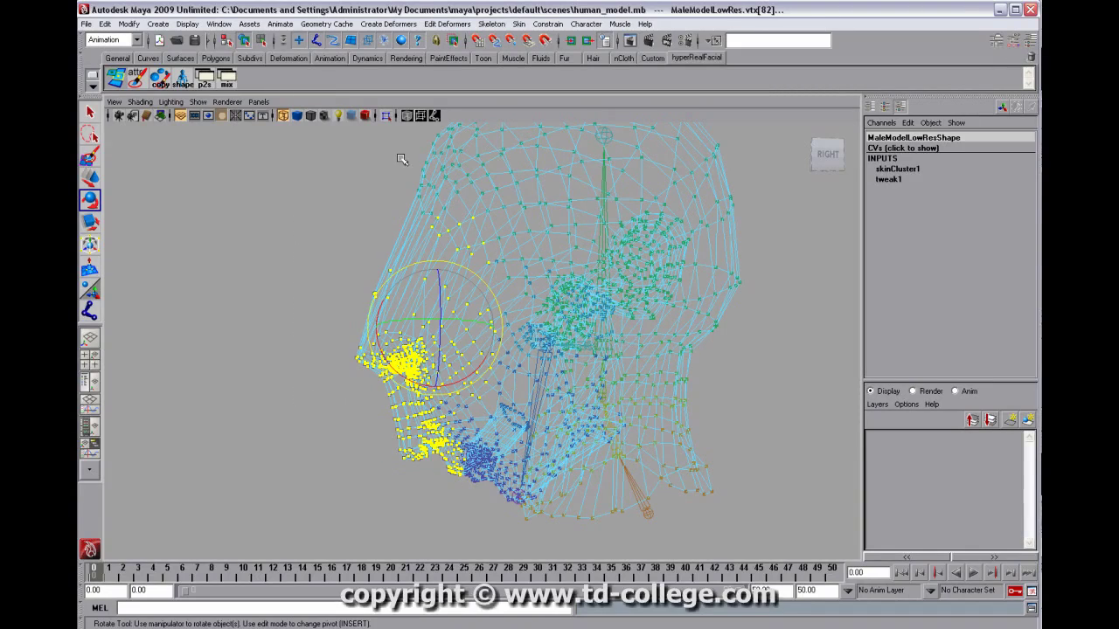
left_click_drag(419, 163, 525, 262, "shift")
middle_click_drag(519, 256, 515, 318, "alt")
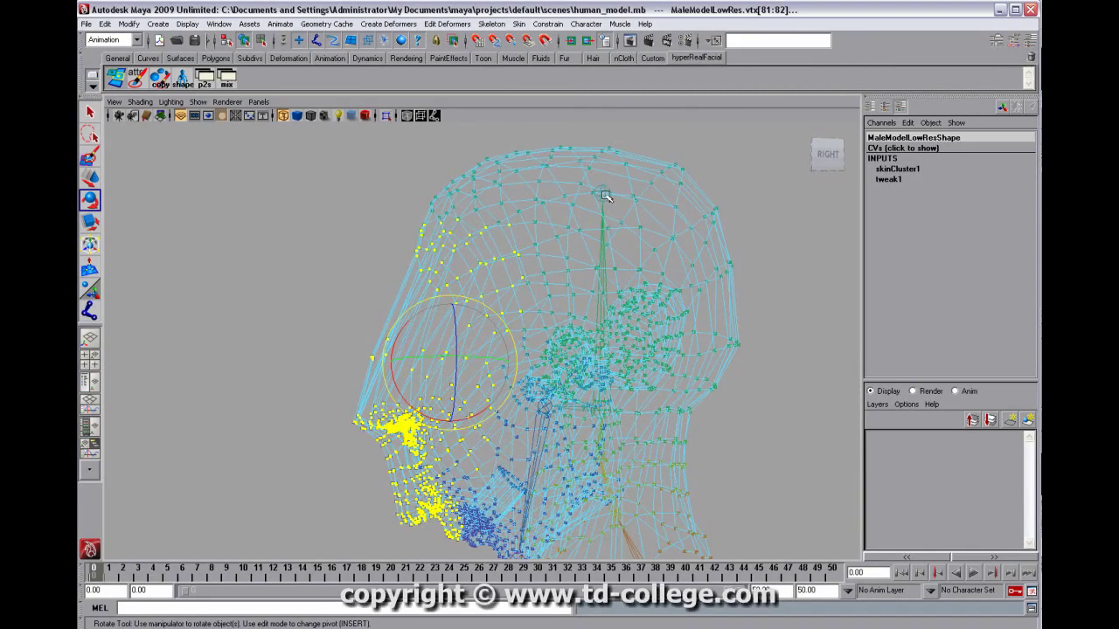
Step: Start the Paint Skin Weights Tool on the selected face vertices with its settings shown and raise the brush opacity to 1
right_click(604, 196)
left_click_drag(591, 193, 362, 190, "alt")
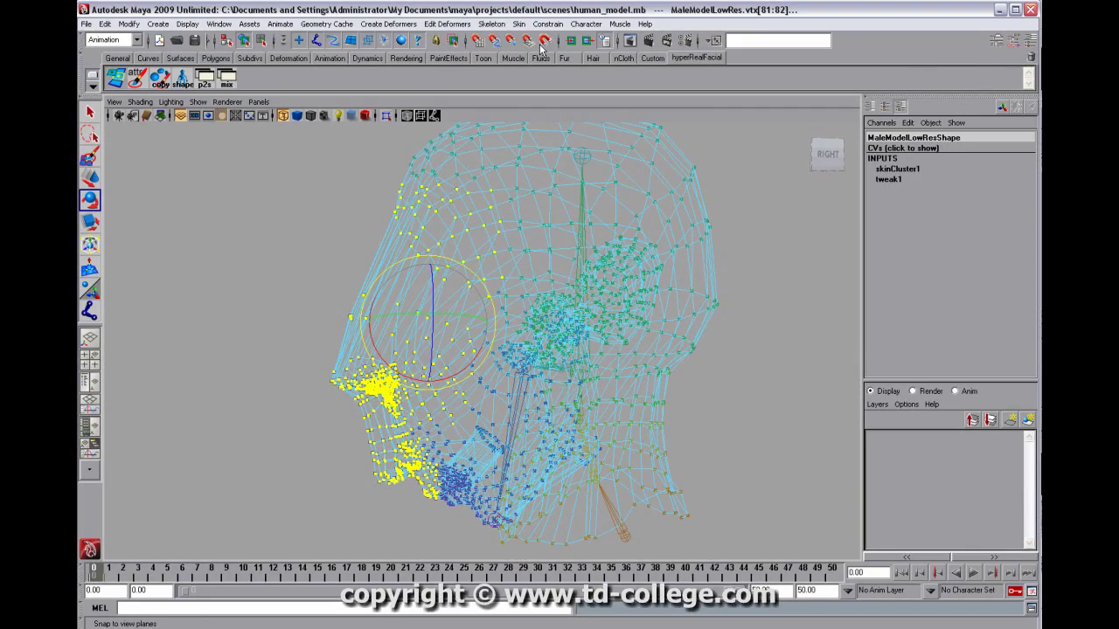
left_click(491, 24)
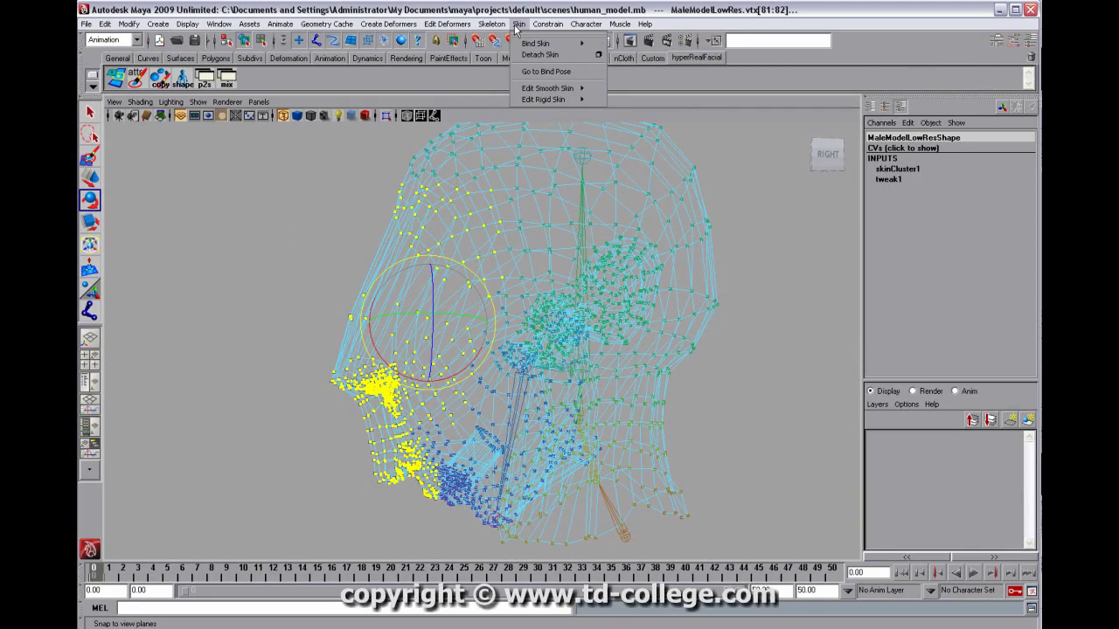
mouse_move(559, 91)
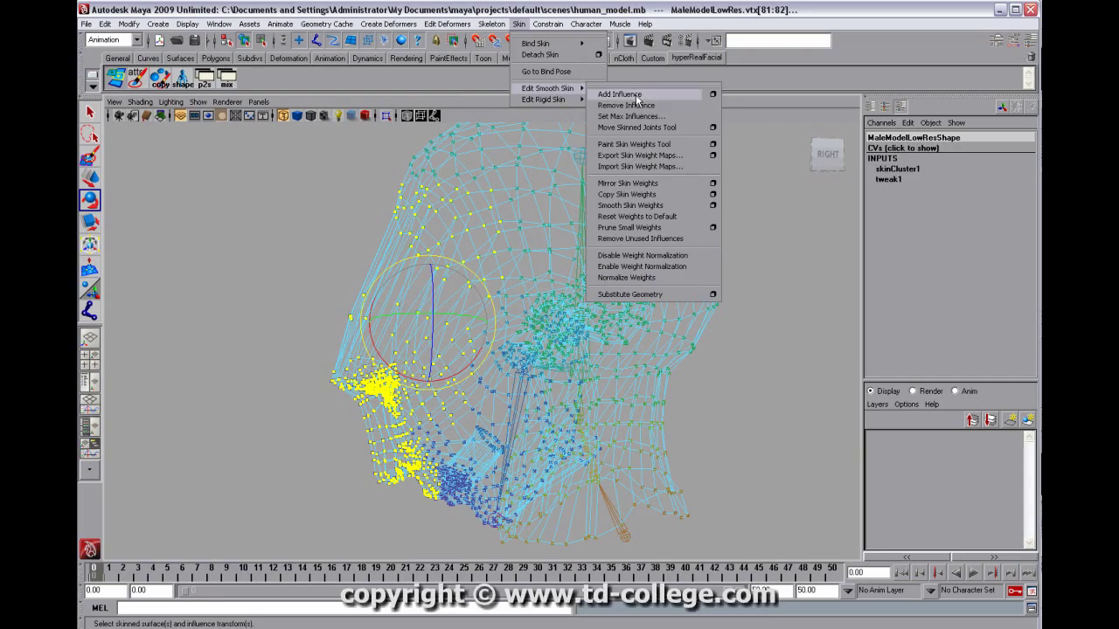
left_click(711, 146)
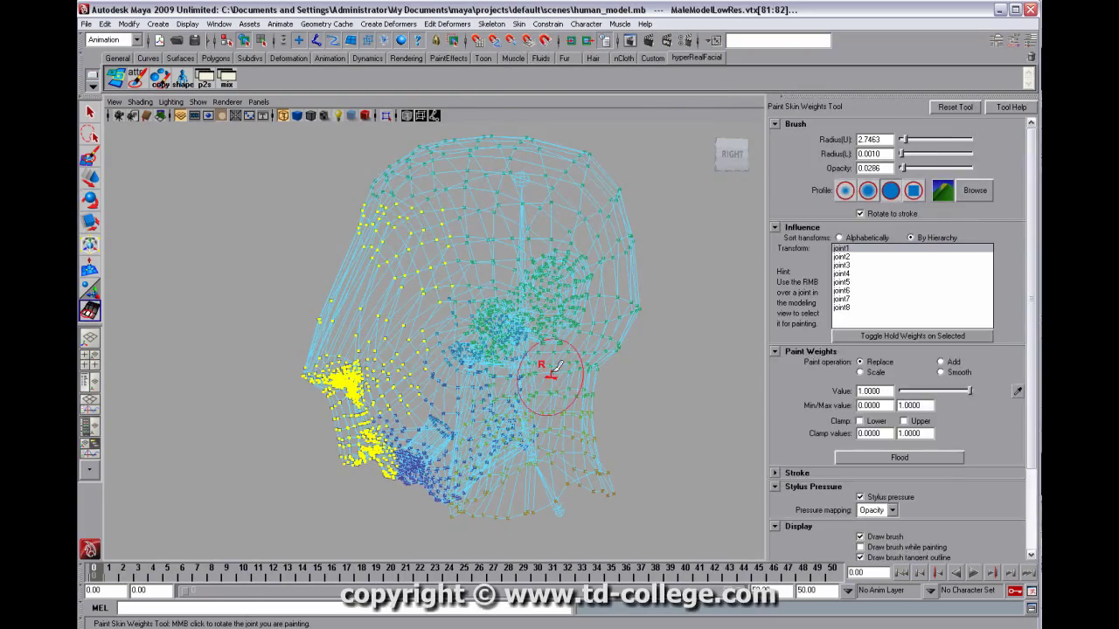
right_click_drag(556, 352, 633, 367, "alt")
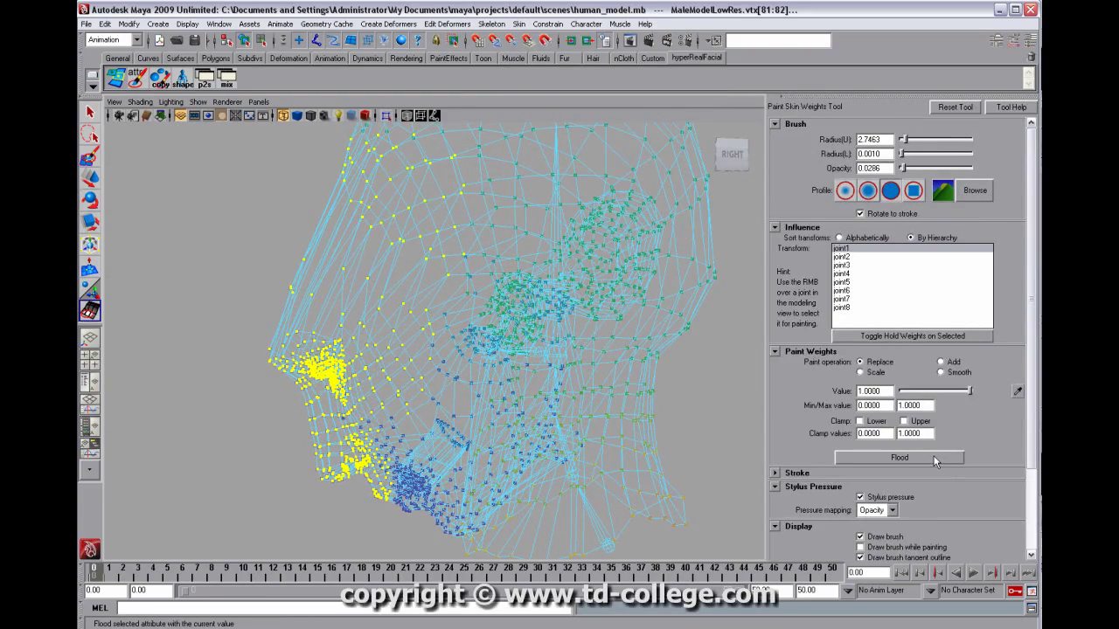
left_click_drag(901, 167, 936, 168)
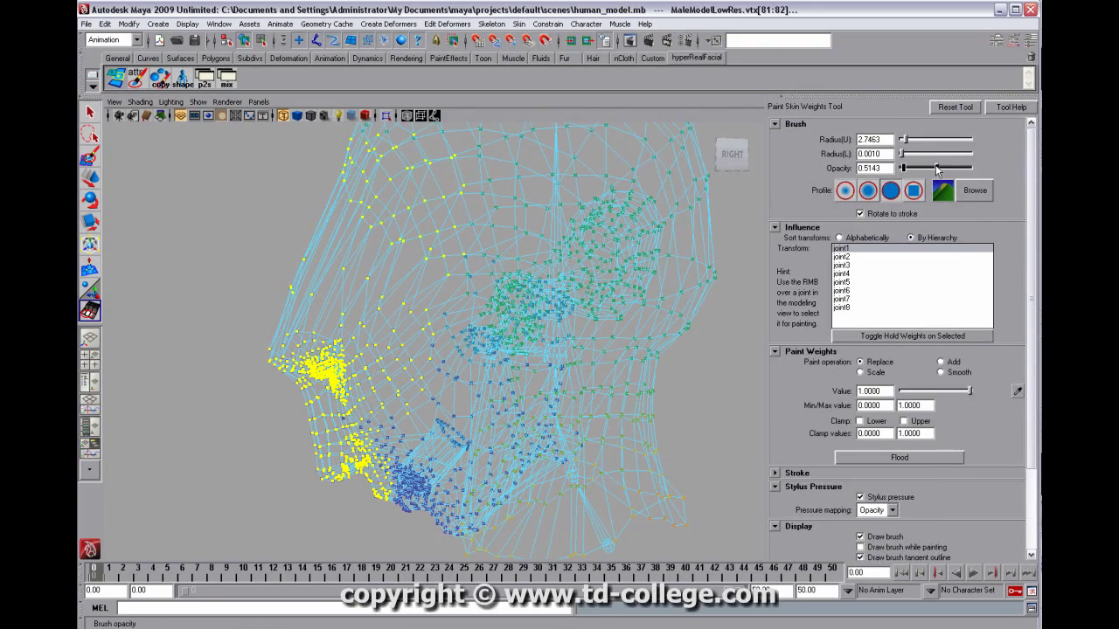
Step: Flood the selected upper-face vertices with a weight of 1 for joint5
left_click(880, 462)
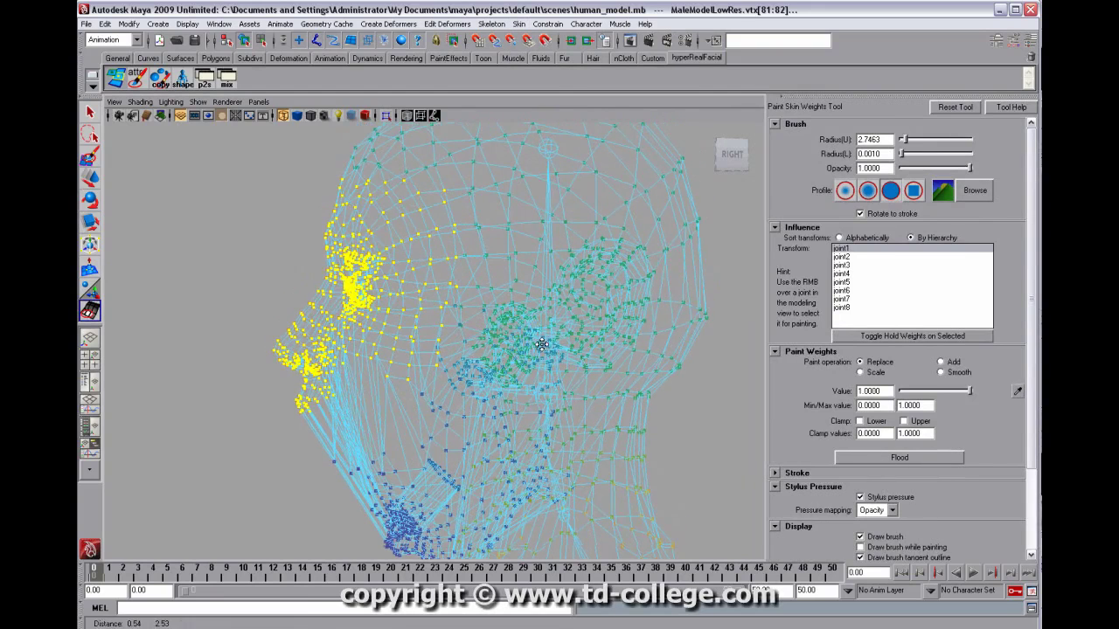
left_click(874, 284)
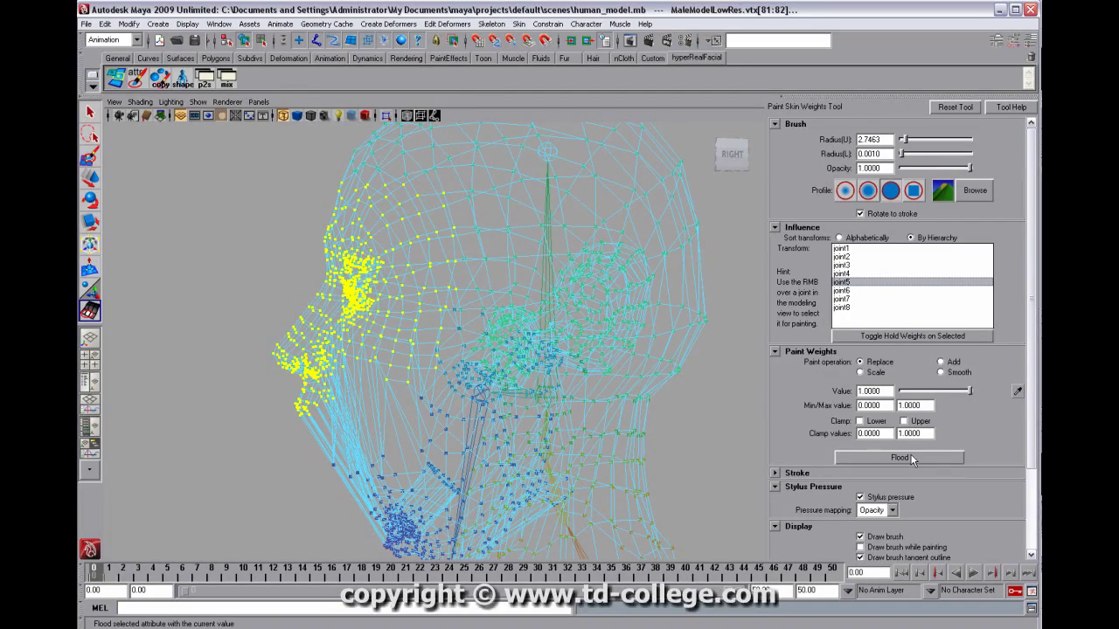
right_click(551, 316)
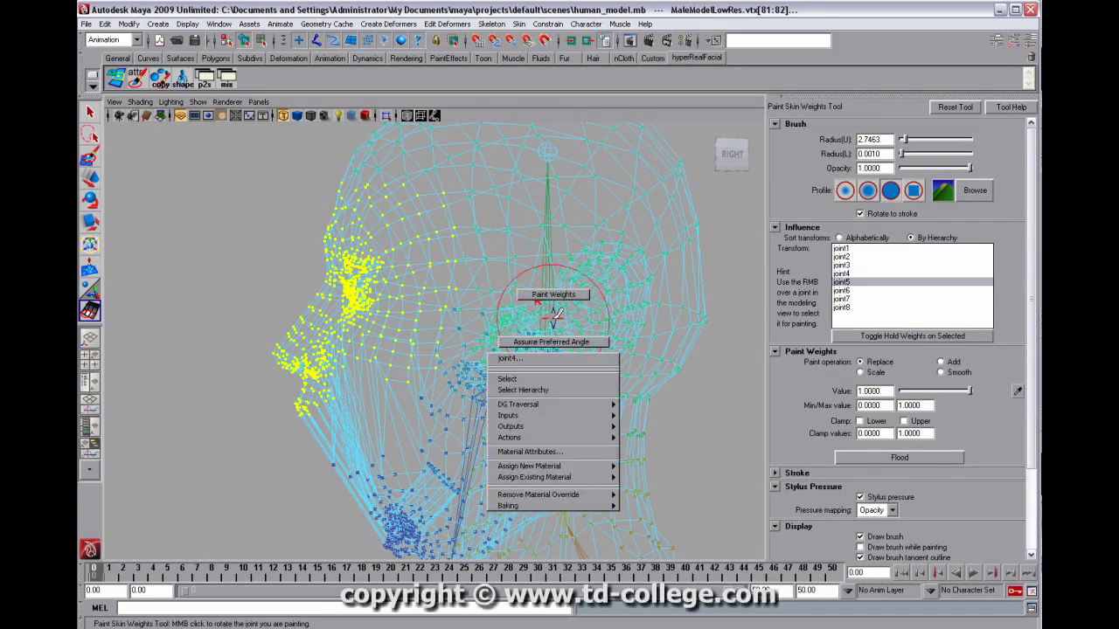
Step: Display the head shaded, return to object selection mode, and enable the wireframe overlay of the weight painting tool
mouse_move(537, 325)
left_mouse_down("alt")
mouse_move(425, 312)
mouse_move(552, 333)
mouse_move(577, 318)
left_mouse_up("alt")
key("5")
left_click_drag(477, 346, 298, 327, "alt")
left_click(244, 40)
left_click(245, 42)
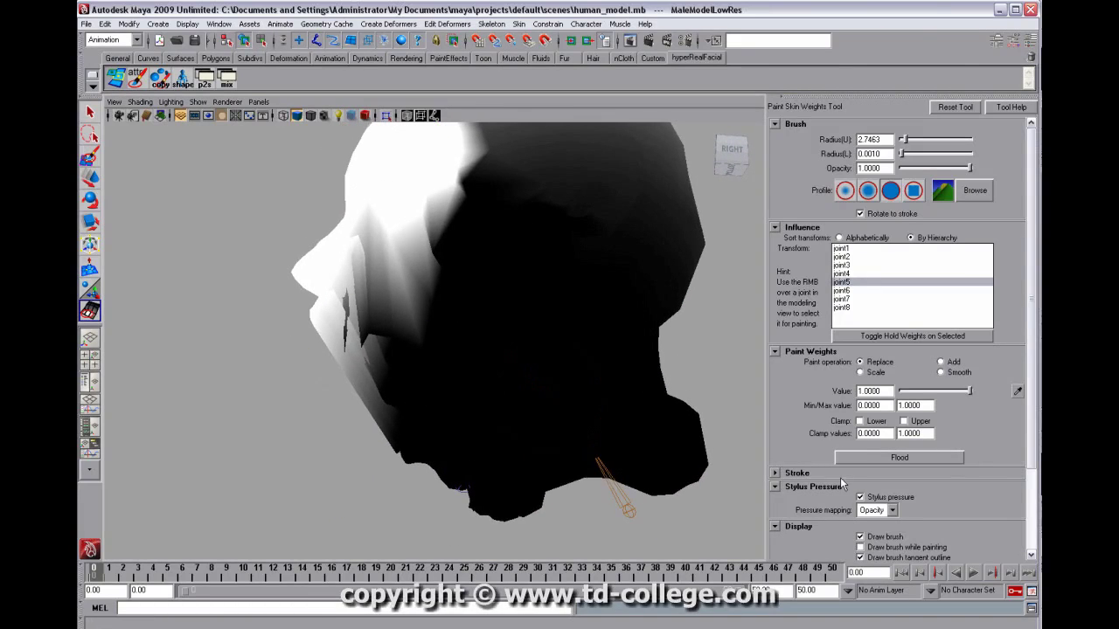
scroll(903, 481, "down", 3)
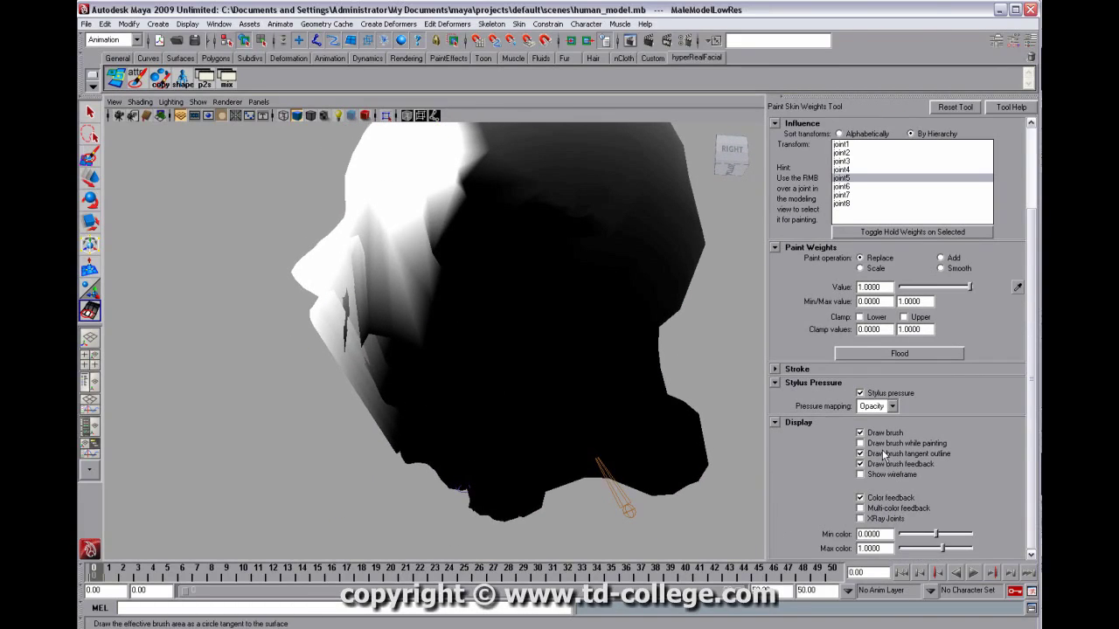
left_click(883, 474)
left_click_drag(280, 358, 415, 367, "alt")
Step: Paint full joint5 weight over the dark gap in the cheek above the mouth corner and inspect the remaining gap
left_click_drag(435, 264, 427, 284)
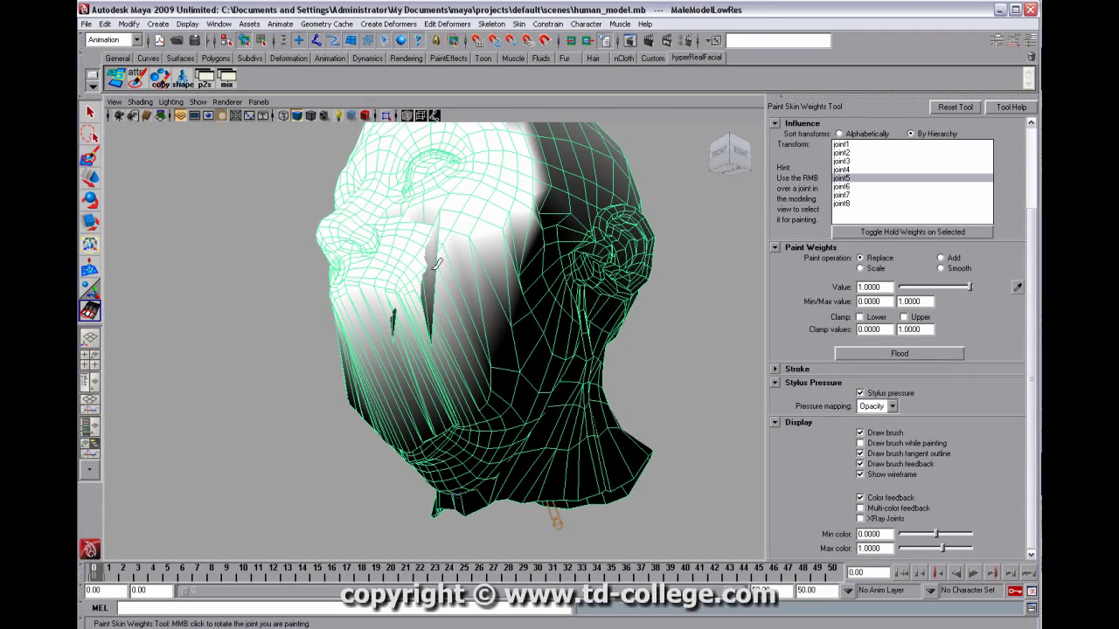
scroll(965, 314, "up", 3)
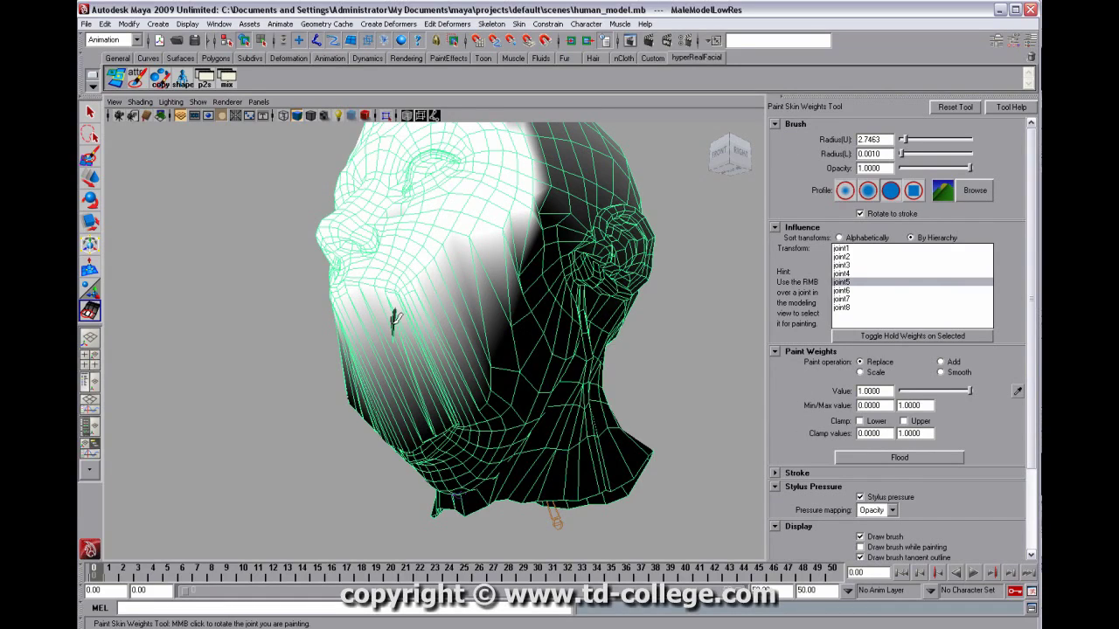
scroll(388, 318, "up", 4)
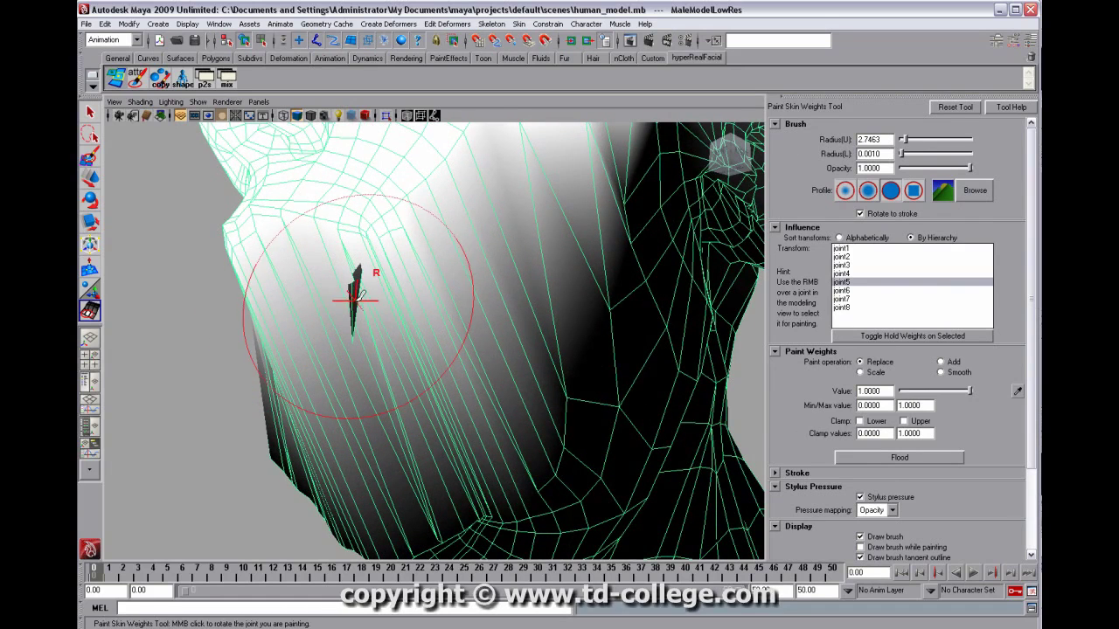
scroll(362, 320, "down", 6)
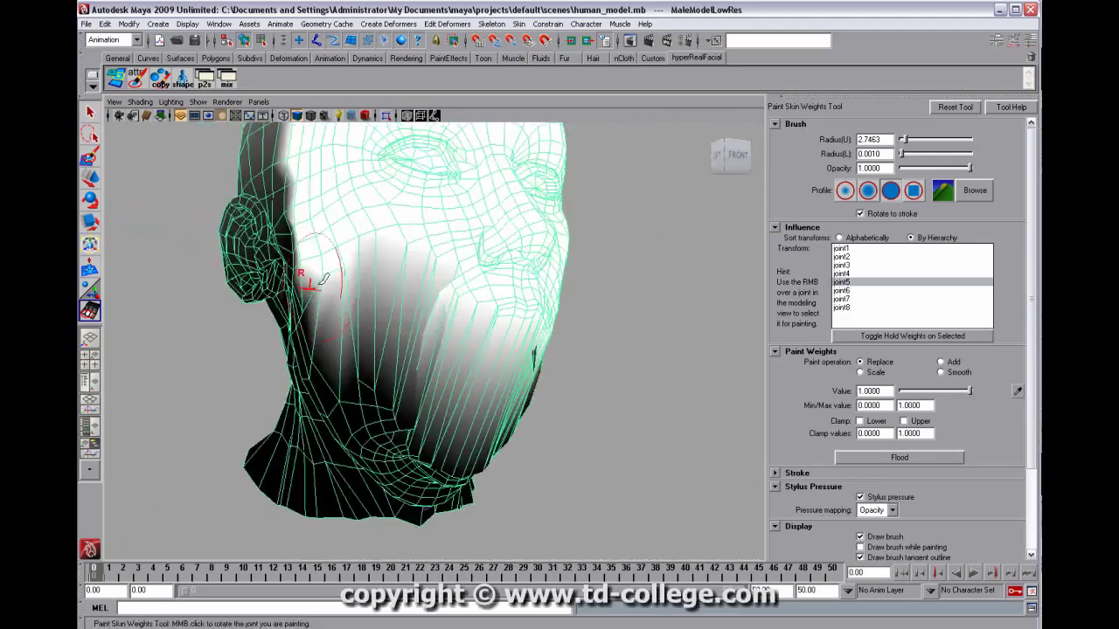
Step: Enlarge the brush to a radius of 9.1636 and paint full joint5 weight over the sides and back of the head
mouse_move(439, 278)
left_mouse_down("alt")
mouse_move(397, 289)
mouse_move(301, 280)
mouse_move(410, 289)
mouse_move(495, 195)
left_mouse_up("alt")
right_click_drag(563, 228, 449, 226, "alt")
key("b")
mouse_move(450, 214)
left_mouse_down()
mouse_move(497, 220)
mouse_move(333, 211)
mouse_move(332, 275)
left_mouse_up()
left_click_drag(547, 270, 458, 251, "alt")
mouse_move(395, 293)
left_mouse_down()
mouse_move(367, 301)
mouse_move(384, 293)
left_mouse_up()
middle_click_drag(373, 263, 466, 243, "alt")
right_click_drag(467, 242, 717, 261, "alt")
left_click_drag(577, 257, 513, 253, "alt")
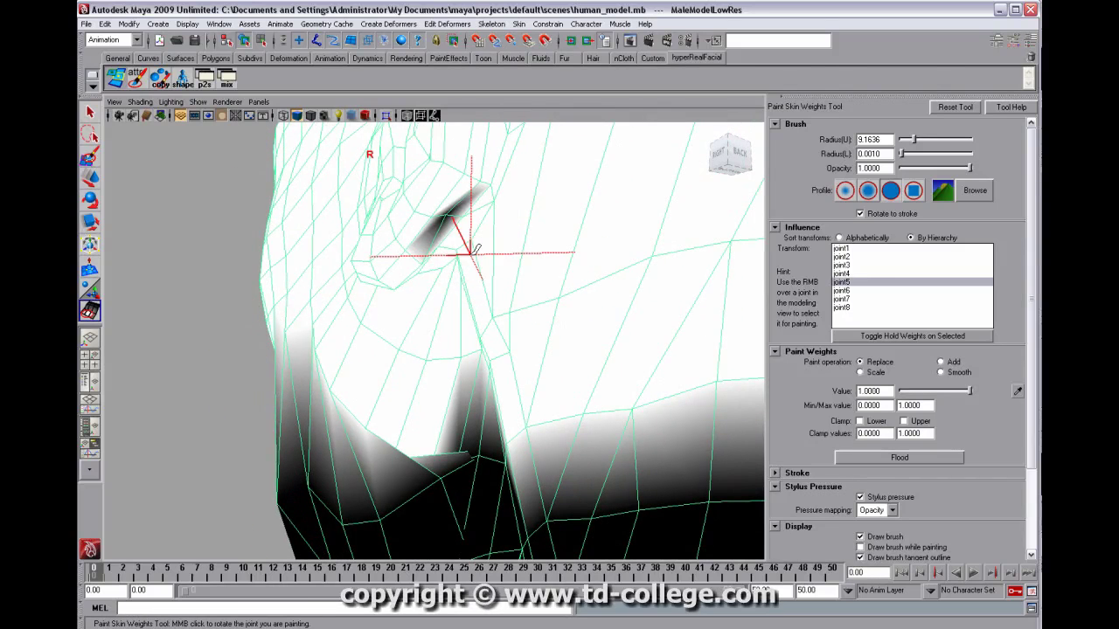
Step: Reduce the brush radius to 1.5166 and paint full joint5 weight on the dark spots in and below the right ear
key("b")
mouse_move(387, 227)
left_mouse_down()
mouse_move(365, 226)
mouse_move(445, 218)
left_mouse_up()
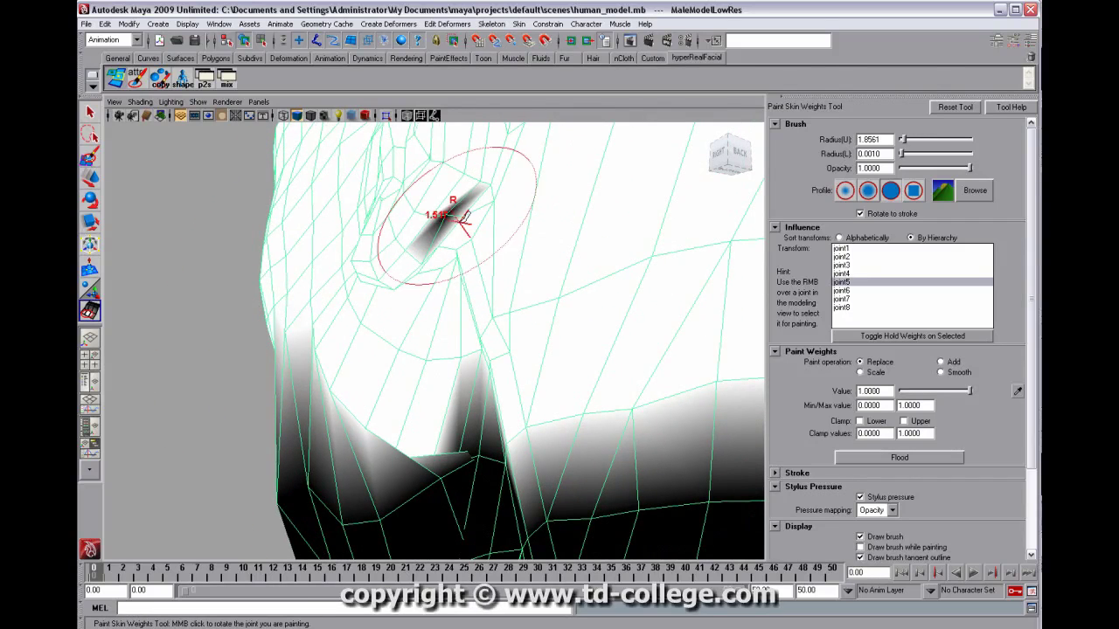
left_click_drag(506, 366, 462, 361)
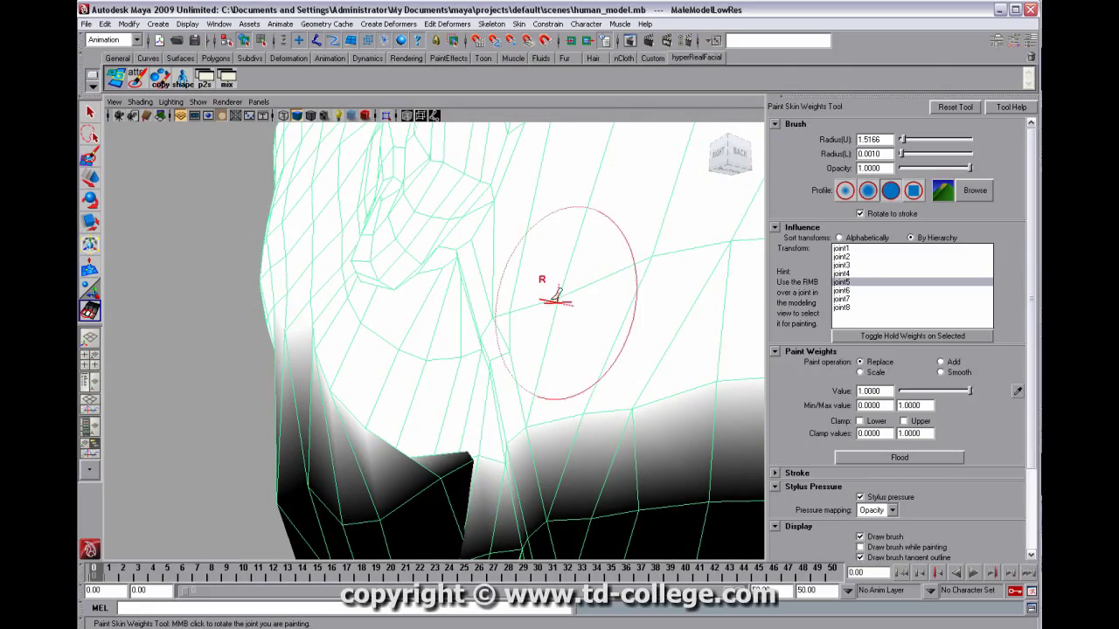
right_click_drag(553, 298, 423, 286, "alt")
left_click_drag(423, 286, 473, 355, "alt")
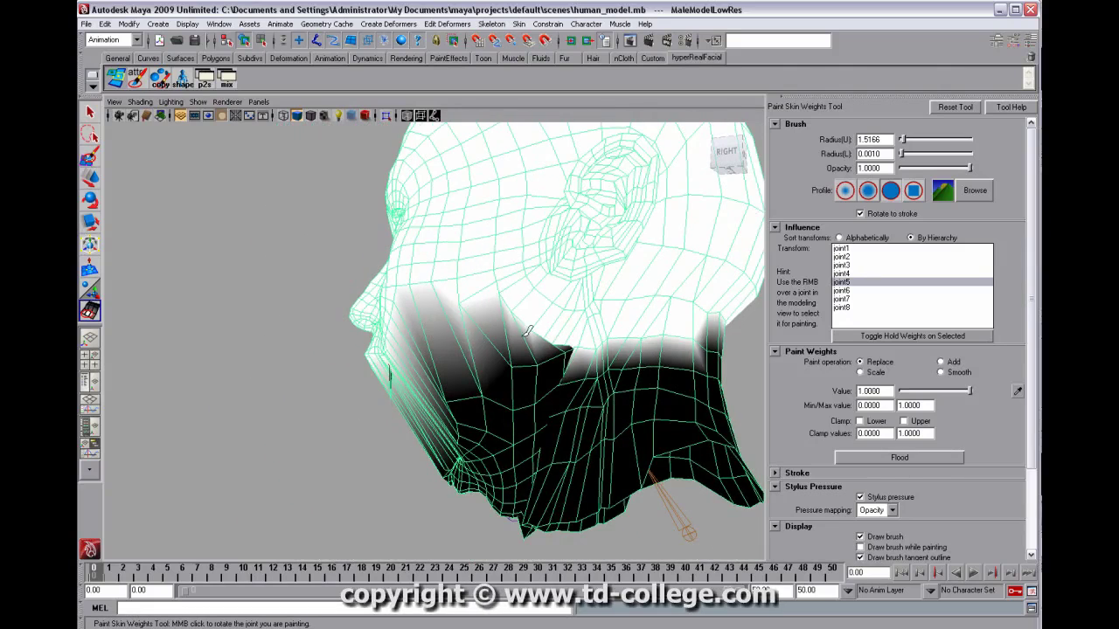
Step: Paint full joint5 weight on the skin below and in front of the left ear
left_click_drag(407, 272, 550, 322, "alt")
middle_click_drag(550, 321, 638, 307, "alt")
left_click_drag(559, 305, 515, 300, "alt")
right_click_drag(516, 299, 328, 287, "alt")
mouse_move(346, 304)
left_mouse_down()
mouse_move(379, 294)
mouse_move(468, 344)
left_mouse_up()
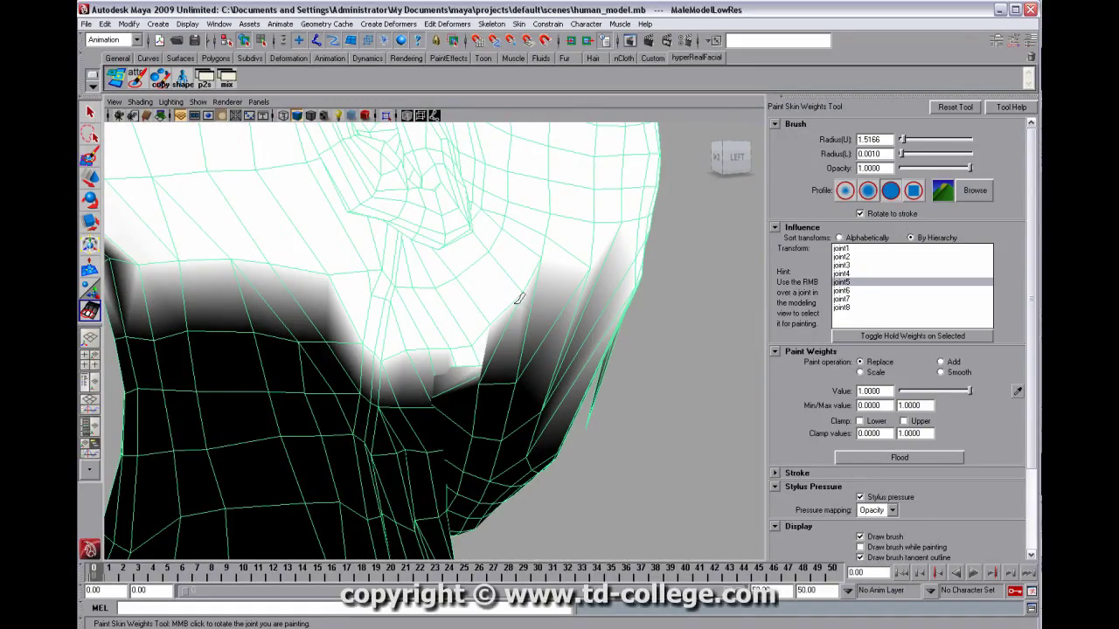
left_click_drag(529, 313, 523, 376)
Step: Paint full joint5 weight over the grey patches on the top of the head
left_click_drag(386, 251, 459, 291, "alt")
left_click_drag(600, 158, 572, 267, "alt")
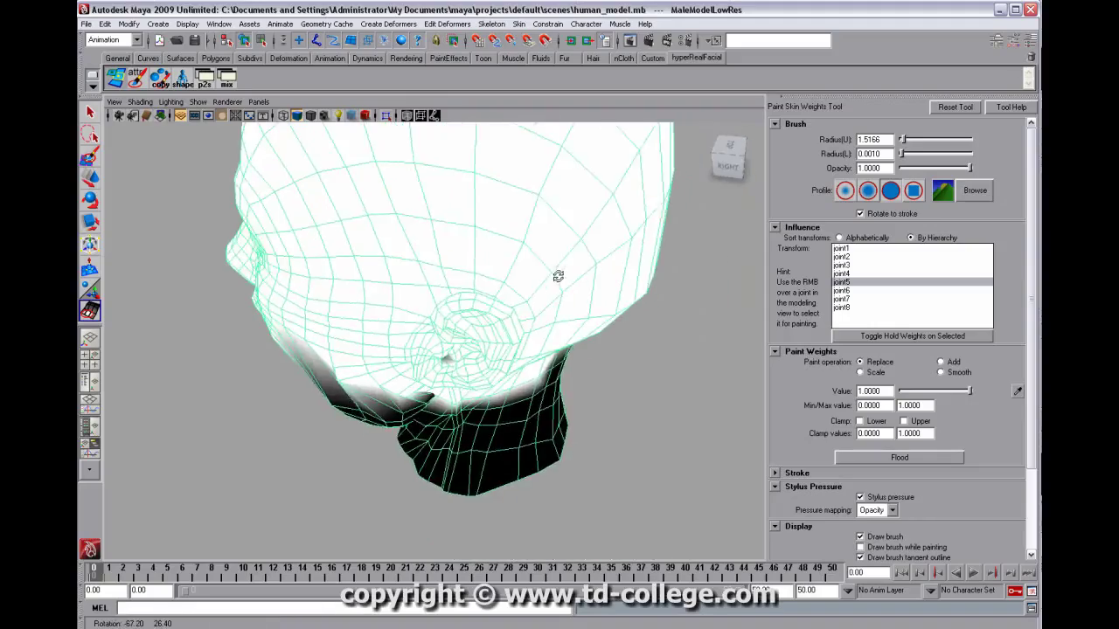
mouse_move(572, 275)
left_mouse_down("alt")
mouse_move(547, 255)
mouse_move(429, 332)
mouse_move(666, 303)
mouse_move(524, 267)
mouse_move(319, 262)
mouse_move(350, 358)
mouse_move(354, 432)
left_mouse_up("alt")
left_click_drag(271, 236, 349, 214)
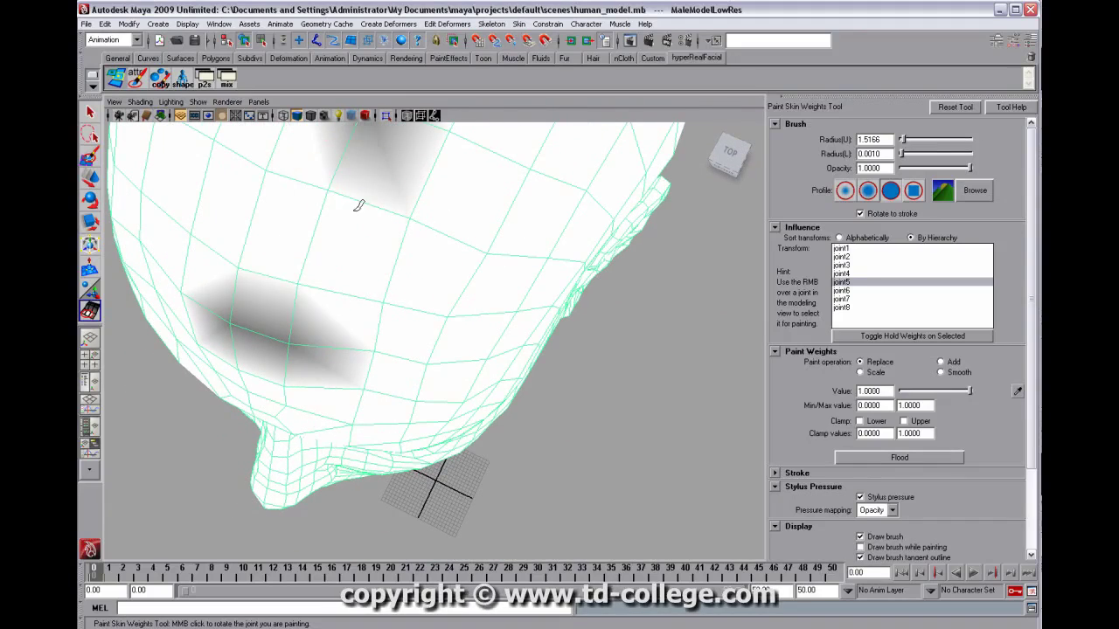
left_click_drag(271, 327, 338, 281)
Step: Paint full joint5 weight onto the stretched upper vertices inside the mouth
right_click_drag(337, 280, 280, 236, "alt")
left_click_drag(417, 303, 414, 329, "alt")
scroll(367, 256, "up", 5)
right_click_drag(414, 328, 594, 311, "alt")
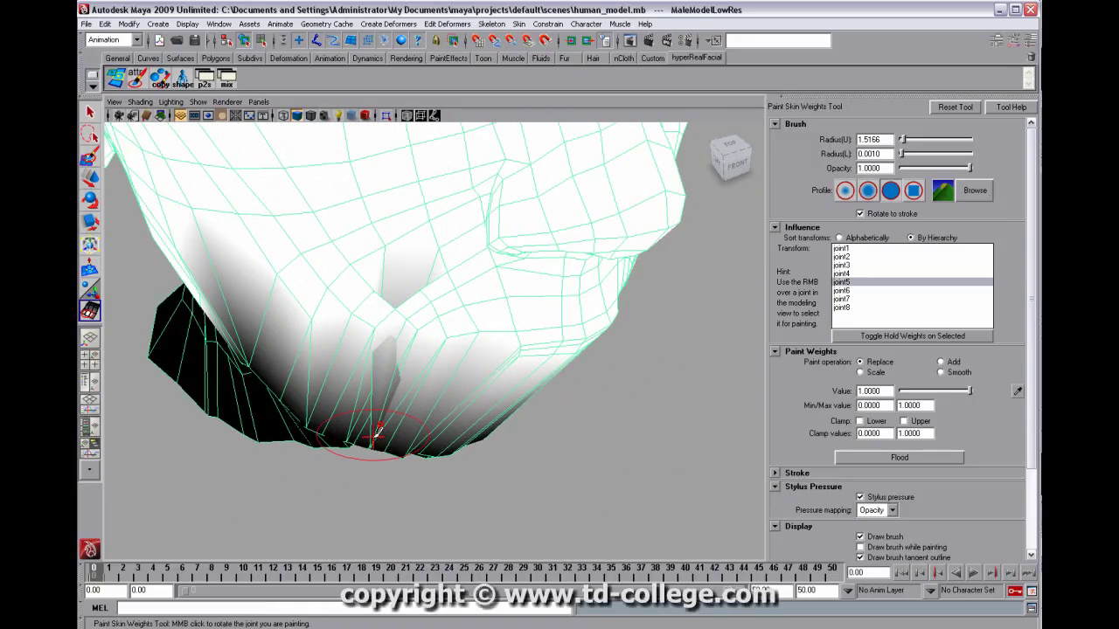
mouse_move(381, 404)
left_mouse_down("alt")
mouse_move(387, 345)
mouse_move(387, 359)
left_mouse_up("alt")
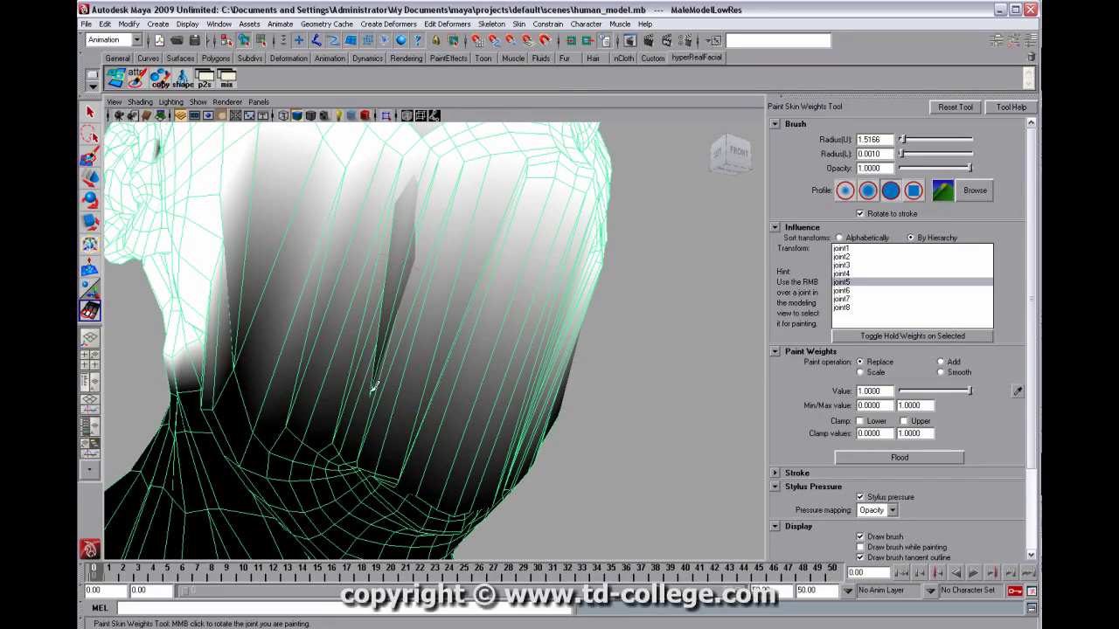
mouse_move(374, 399)
left_mouse_down("alt")
mouse_move(457, 299)
mouse_move(582, 298)
mouse_move(552, 406)
mouse_move(600, 242)
mouse_move(564, 240)
mouse_move(554, 259)
left_mouse_up("alt")
middle_click_drag(525, 280, 440, 254, "alt")
mouse_move(441, 253)
left_mouse_down("alt")
mouse_move(540, 285)
mouse_move(540, 266)
mouse_move(582, 283)
mouse_move(543, 330)
mouse_move(449, 392)
mouse_move(412, 393)
mouse_move(492, 392)
mouse_move(376, 363)
mouse_move(288, 367)
left_mouse_up("alt")
mouse_move(559, 389)
left_mouse_down("alt")
mouse_move(547, 400)
mouse_move(524, 390)
mouse_move(544, 490)
mouse_move(532, 424)
mouse_move(641, 332)
mouse_move(472, 337)
mouse_move(453, 351)
mouse_move(457, 379)
left_mouse_up("alt")
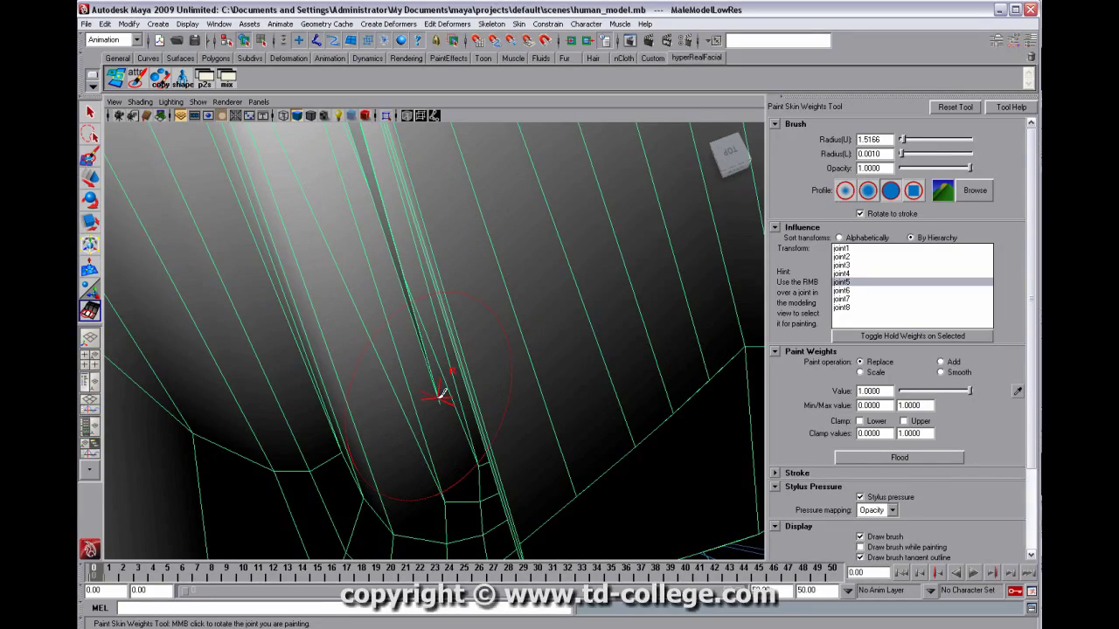
left_click_drag(426, 327, 480, 334)
right_click_drag(551, 263, 421, 280, "alt")
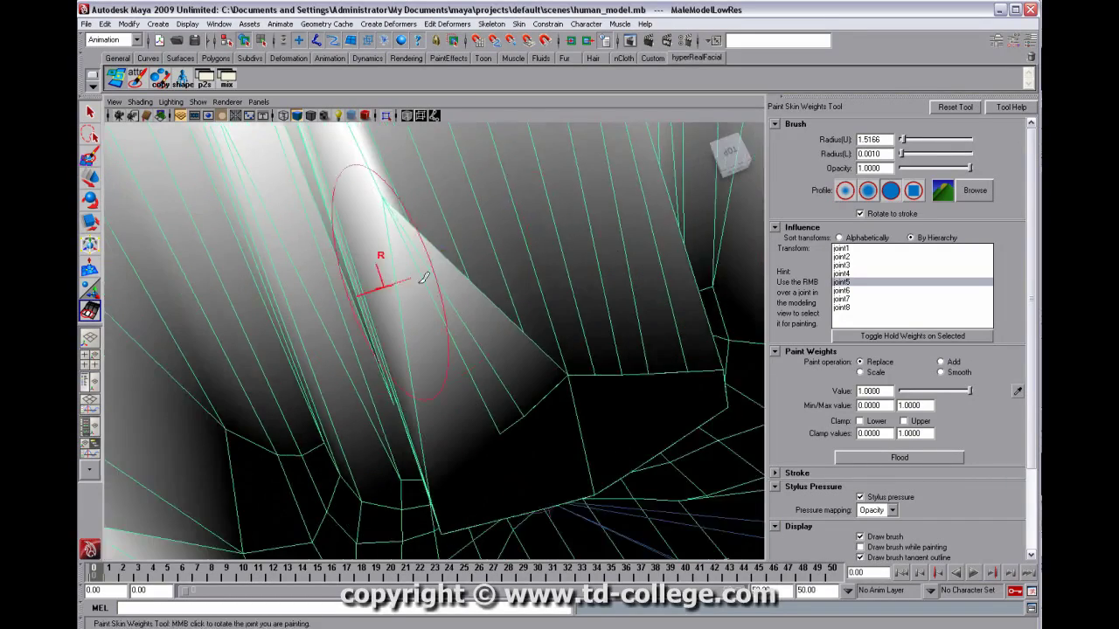
left_click_drag(480, 275, 406, 273, "alt")
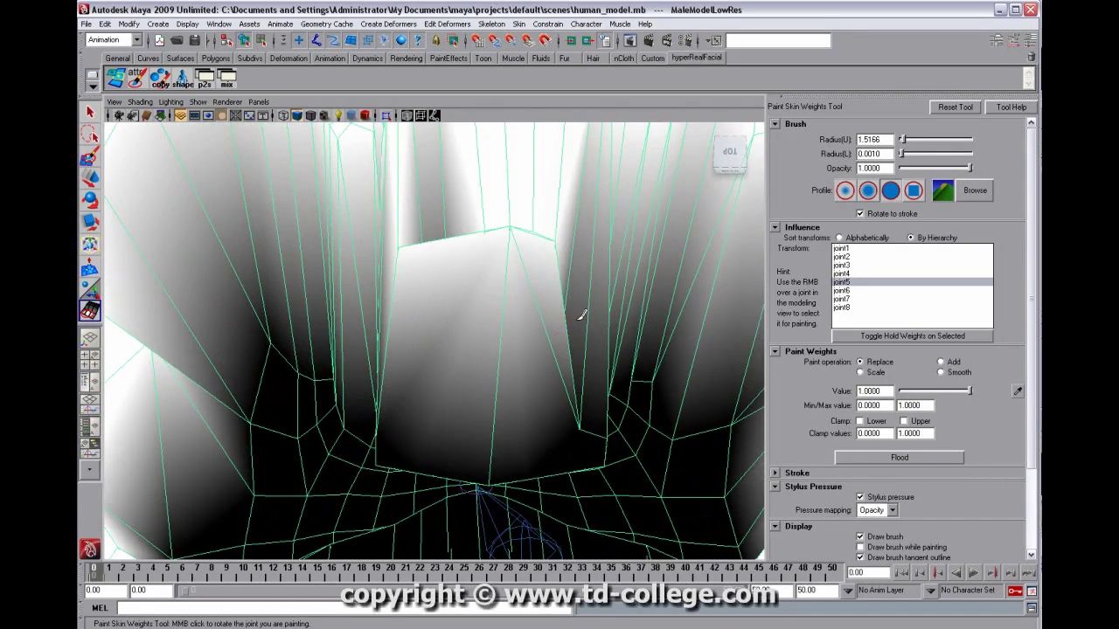
mouse_move(591, 372)
left_mouse_down("alt")
mouse_move(594, 267)
mouse_move(478, 352)
mouse_move(417, 231)
mouse_move(457, 367)
mouse_move(454, 342)
mouse_move(462, 359)
mouse_move(482, 358)
left_mouse_up("alt")
right_click_drag(482, 358, 634, 324, "alt")
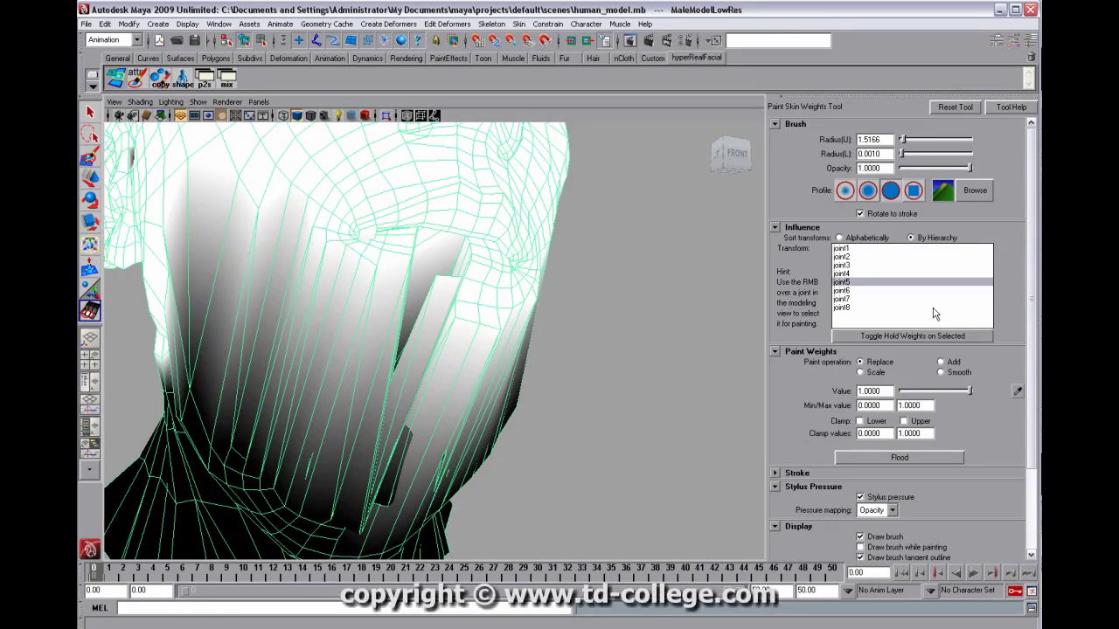
Step: Make joint7 the painted influence and paint its full weight onto the stretched lower-lip vertices at the front of the mouth
right_click_drag(470, 339, 393, 316, "alt")
mouse_move(393, 316)
left_mouse_down("alt")
mouse_move(419, 315)
mouse_move(482, 352)
mouse_move(473, 347)
left_mouse_up("alt")
key("4")
right_click_drag(392, 367, 391, 390)
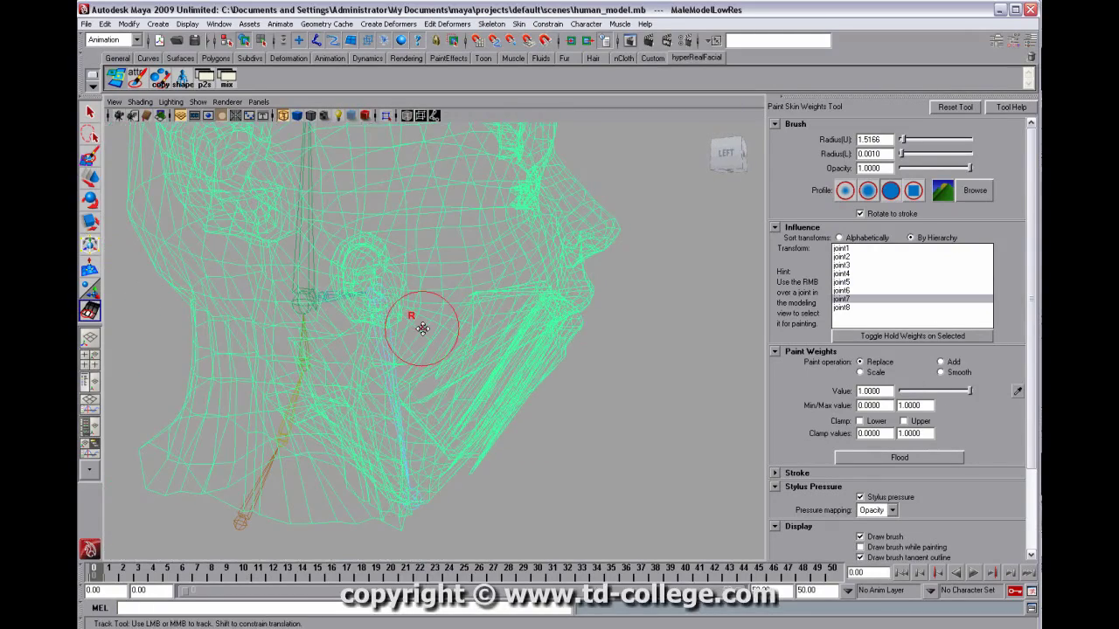
key("5")
mouse_move(469, 332)
left_mouse_down("alt")
mouse_move(446, 326)
mouse_move(512, 387)
mouse_move(498, 385)
mouse_move(516, 381)
mouse_move(509, 327)
left_mouse_up("alt")
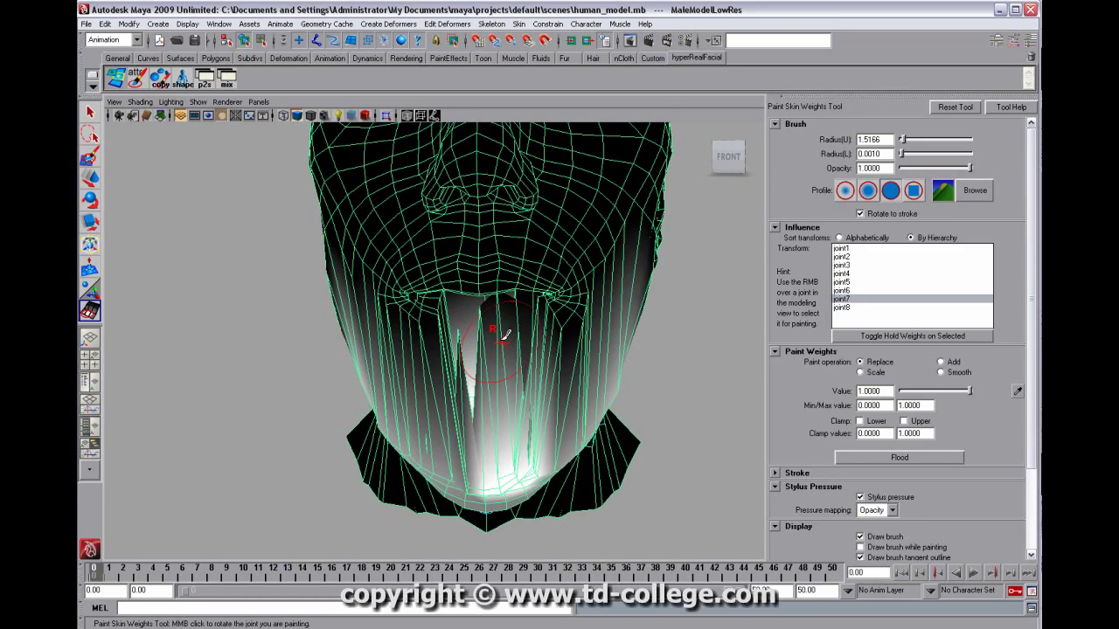
left_click_drag(538, 346, 547, 332)
mouse_move(460, 341)
left_mouse_down()
mouse_move(424, 360)
mouse_move(446, 336)
left_mouse_up()
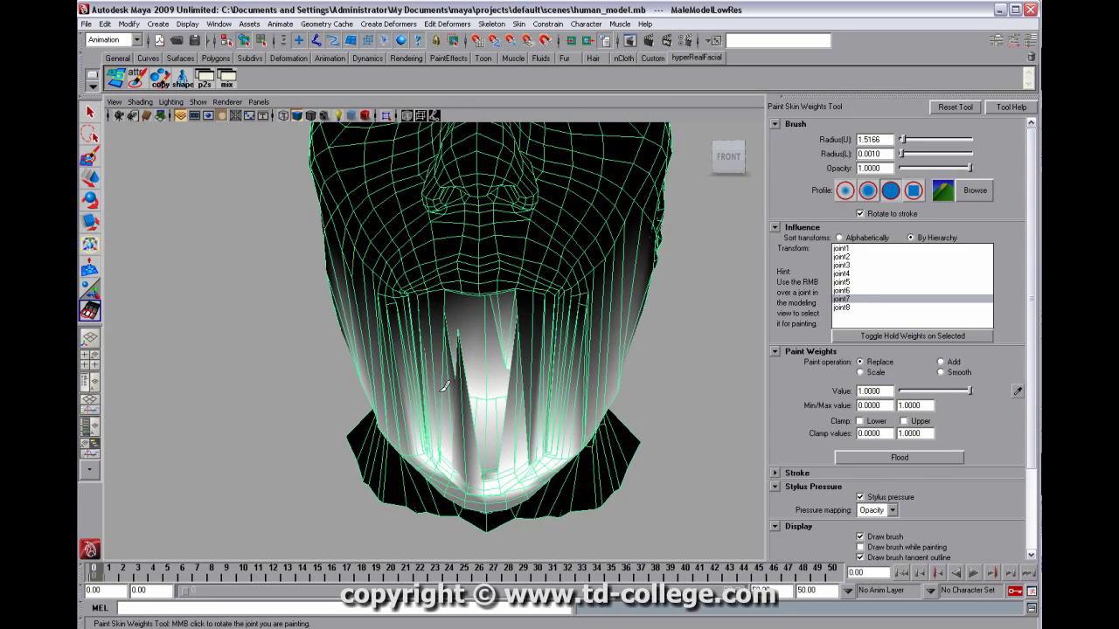
Step: Paint full joint7 weight over the lower lip, chin and jawline
left_click_drag(470, 384, 518, 390, "alt")
right_click_drag(489, 394, 512, 399, "alt")
left_click_drag(512, 399, 550, 414, "alt")
middle_click_drag(549, 414, 557, 408, "alt")
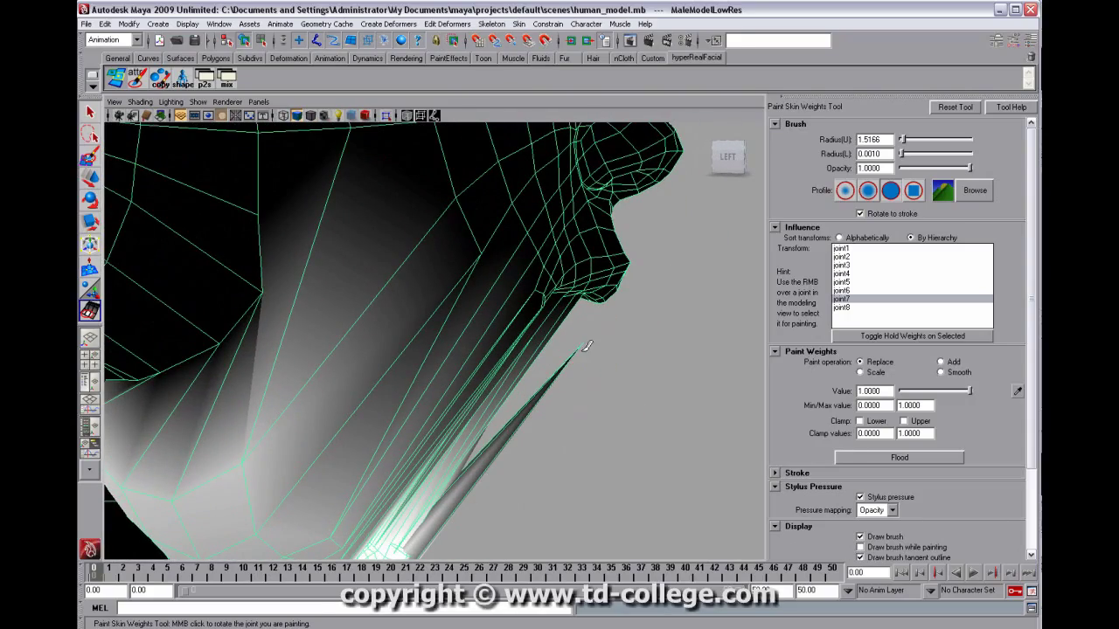
mouse_move(542, 406)
left_mouse_down("alt")
mouse_move(485, 463)
mouse_move(454, 472)
mouse_move(420, 419)
mouse_move(468, 404)
mouse_move(542, 409)
left_mouse_up("alt")
left_click_drag(477, 368, 486, 372, "alt")
right_click_drag(486, 372, 315, 381, "alt")
mouse_move(372, 382)
left_mouse_down()
mouse_move(310, 328)
mouse_move(307, 267)
mouse_move(410, 330)
mouse_move(391, 287)
mouse_move(387, 467)
mouse_move(151, 432)
left_mouse_up()
mouse_move(395, 465)
left_mouse_down()
mouse_move(499, 394)
mouse_move(506, 408)
mouse_move(534, 351)
mouse_move(464, 295)
mouse_move(491, 262)
mouse_move(506, 290)
mouse_move(553, 264)
mouse_move(528, 240)
mouse_move(490, 262)
mouse_move(470, 254)
left_mouse_up()
Step: Extend the full joint7 weight up both sides of the jaw toward the lower cheeks and ears
mouse_move(470, 315)
left_mouse_down("alt")
mouse_move(475, 374)
mouse_move(506, 422)
mouse_move(484, 430)
left_mouse_up("alt")
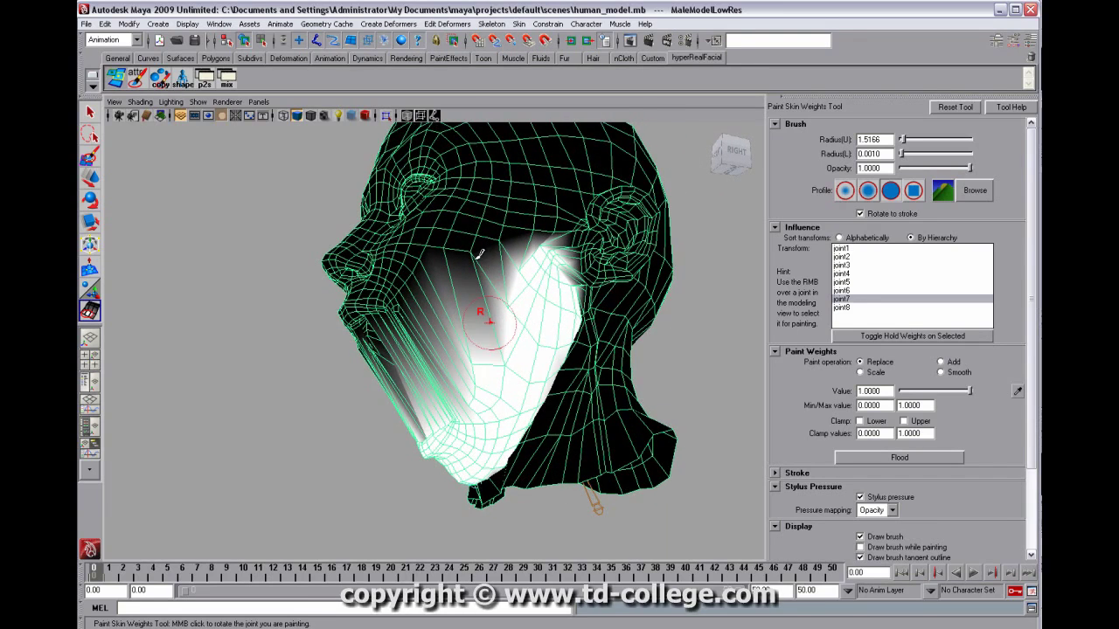
left_click_drag(475, 298, 482, 336)
mouse_move(508, 264)
left_mouse_down()
mouse_move(449, 329)
mouse_move(608, 358)
left_mouse_up()
mouse_move(281, 285)
left_mouse_down()
mouse_move(290, 359)
mouse_move(339, 358)
left_mouse_up()
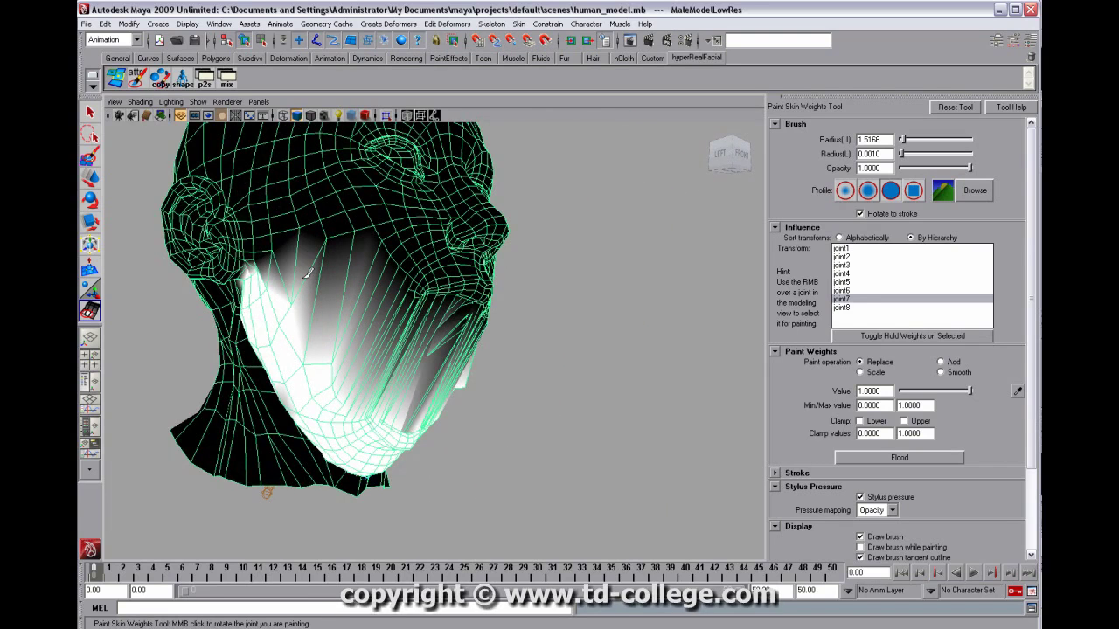
left_click_drag(304, 322, 283, 297)
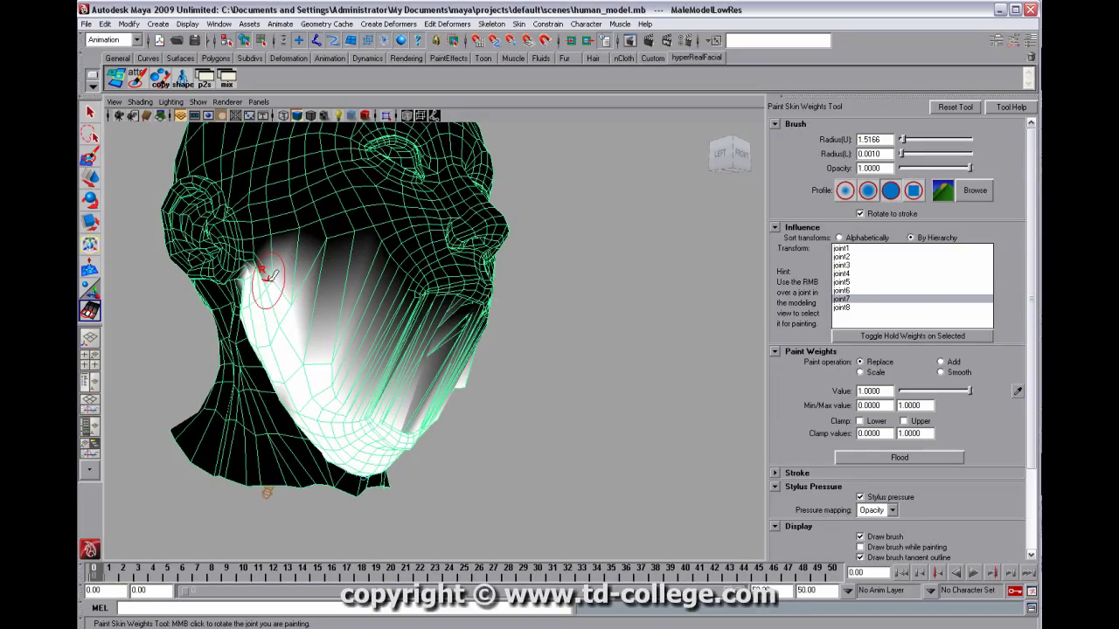
Step: Paint full joint7 weight onto the remaining stretched vertices along the front of the lower lip
left_click_drag(306, 278, 404, 362, "alt")
left_click_drag(366, 462, 330, 458)
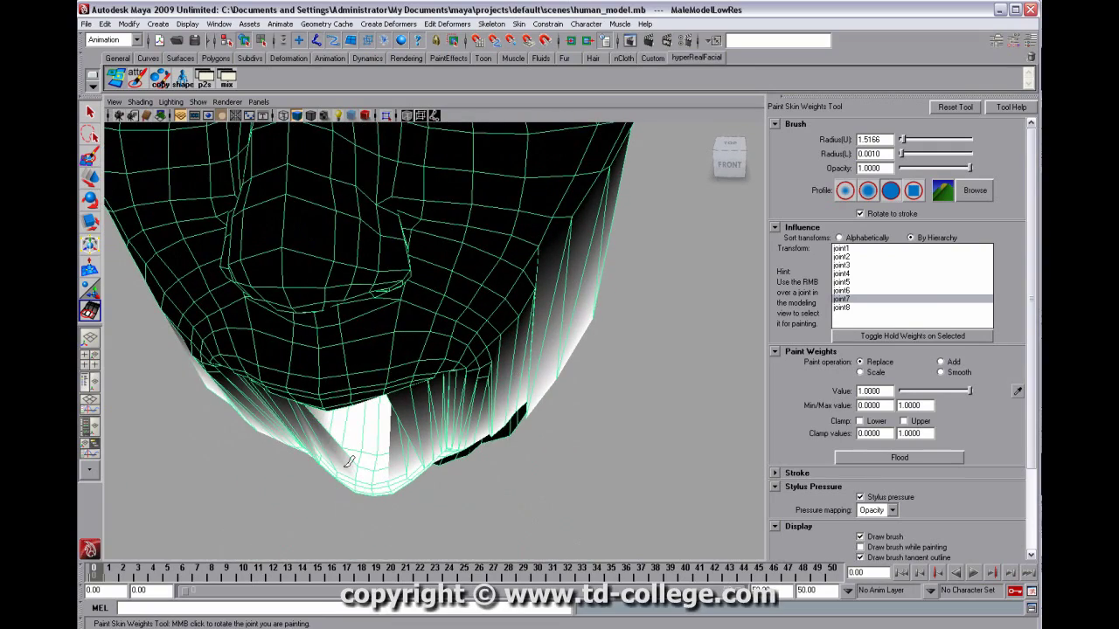
Step: Switch the paint operation to Smooth and flood the joint7 weights eight times to soften the jaw falloff
left_click_drag(415, 359, 412, 301, "alt")
right_click_drag(412, 302, 294, 285, "alt")
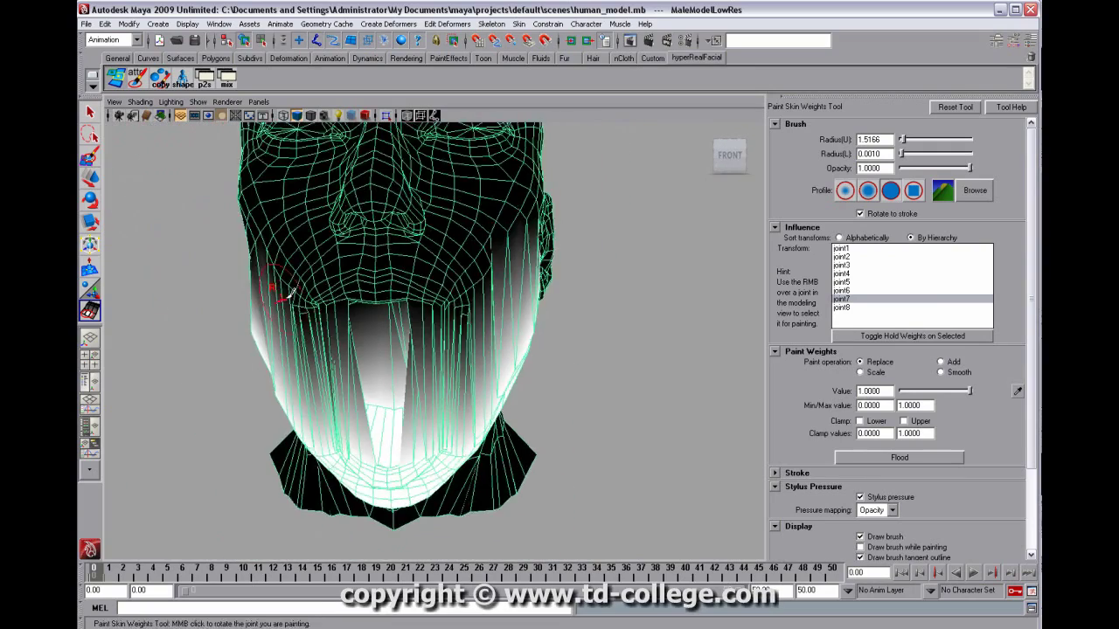
middle_click_drag(294, 285, 297, 267, "alt")
left_click(964, 375)
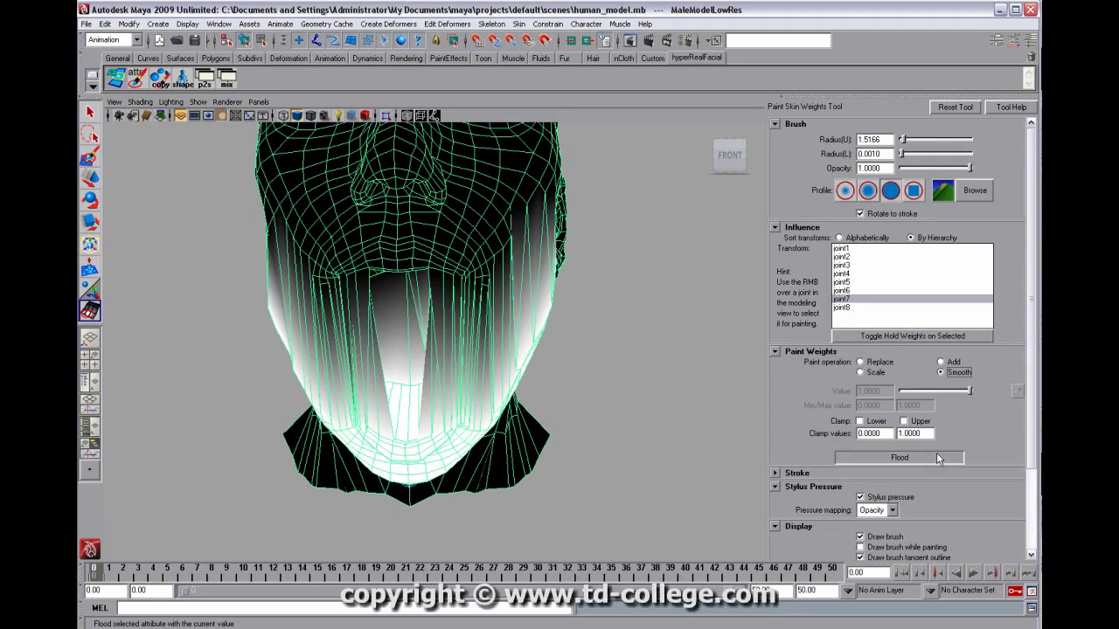
left_click(936, 455)
left_click(935, 454)
left_click(935, 454)
left_click(936, 454)
left_click(936, 455)
left_click(936, 454)
left_click(937, 456)
left_click(938, 456)
Step: Make joint5 the painted influence and replace weights at value 1 on the stretched upper-lip vertices, using a brush radius of 0.7797
left_click_drag(568, 384, 489, 376, "alt")
right_click_drag(490, 376, 546, 350, "alt")
left_click_drag(546, 350, 751, 271, "alt")
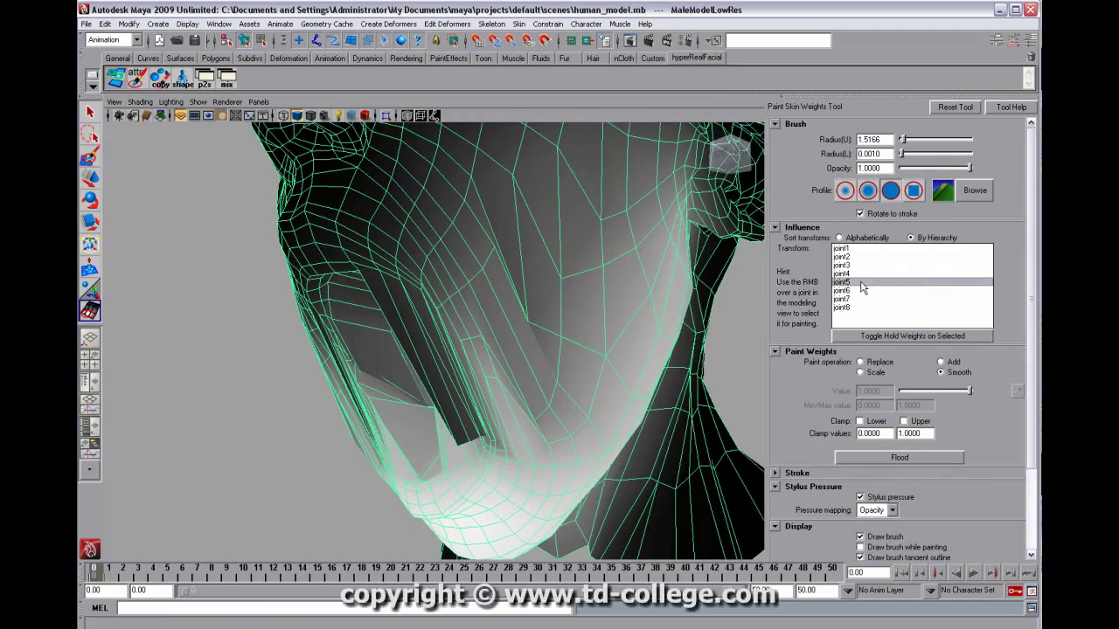
left_click(863, 282)
left_click_drag(428, 280, 533, 267, "alt")
right_click_drag(533, 266, 490, 262, "alt")
left_click_drag(490, 262, 550, 241, "alt")
mouse_move(551, 241)
right_mouse_down("alt")
mouse_move(531, 236)
mouse_move(572, 253)
right_mouse_up("alt")
left_click_drag(573, 254, 545, 336, "alt")
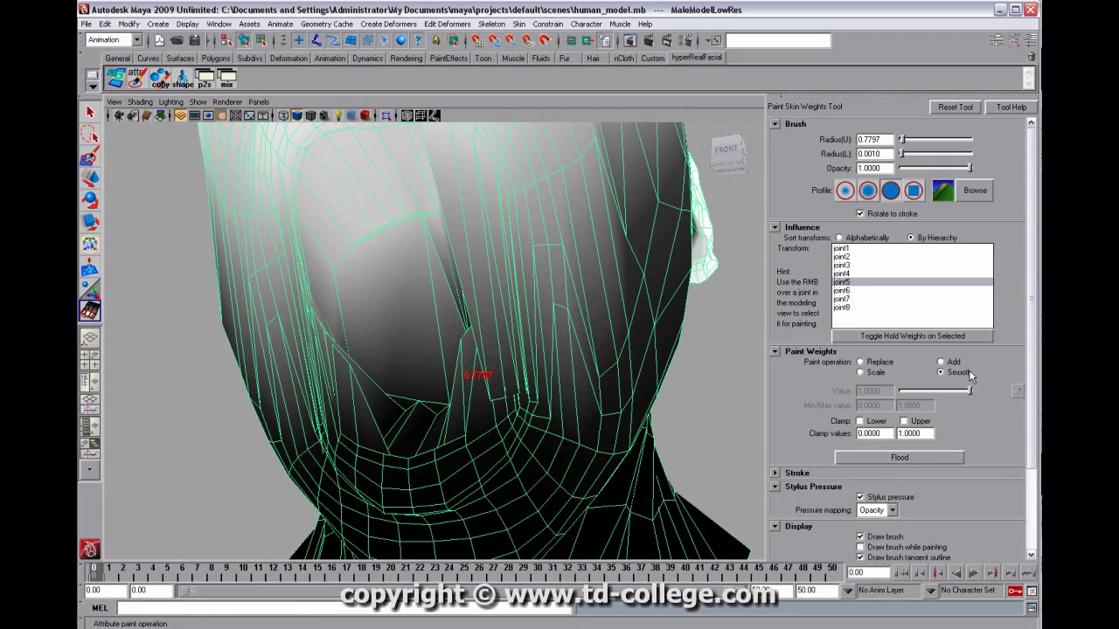
left_click(881, 363)
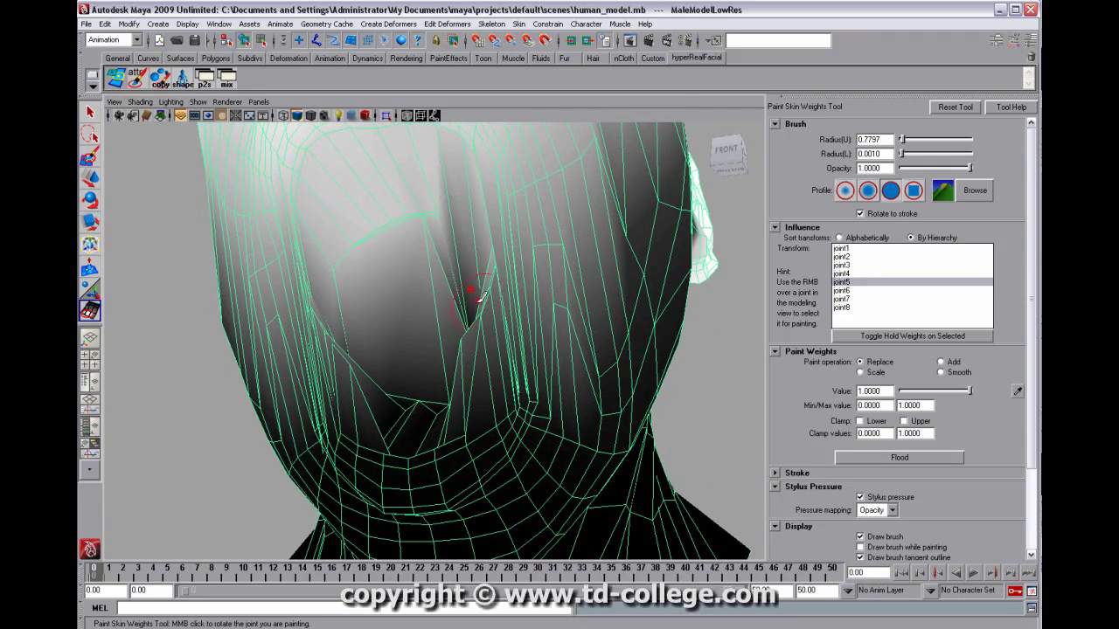
mouse_move(468, 271)
left_mouse_down("alt")
mouse_move(493, 291)
mouse_move(444, 237)
mouse_move(417, 160)
mouse_move(480, 179)
mouse_move(507, 297)
mouse_move(387, 275)
mouse_move(417, 253)
mouse_move(498, 278)
mouse_move(370, 270)
mouse_move(296, 221)
mouse_move(282, 270)
mouse_move(358, 255)
left_mouse_up("alt")
Step: Enlarge the brush radius to 2.4695 and paint full joint5 weight across the upper lip, mouth corners and adjoining cheek
scroll(363, 256, "down", 5)
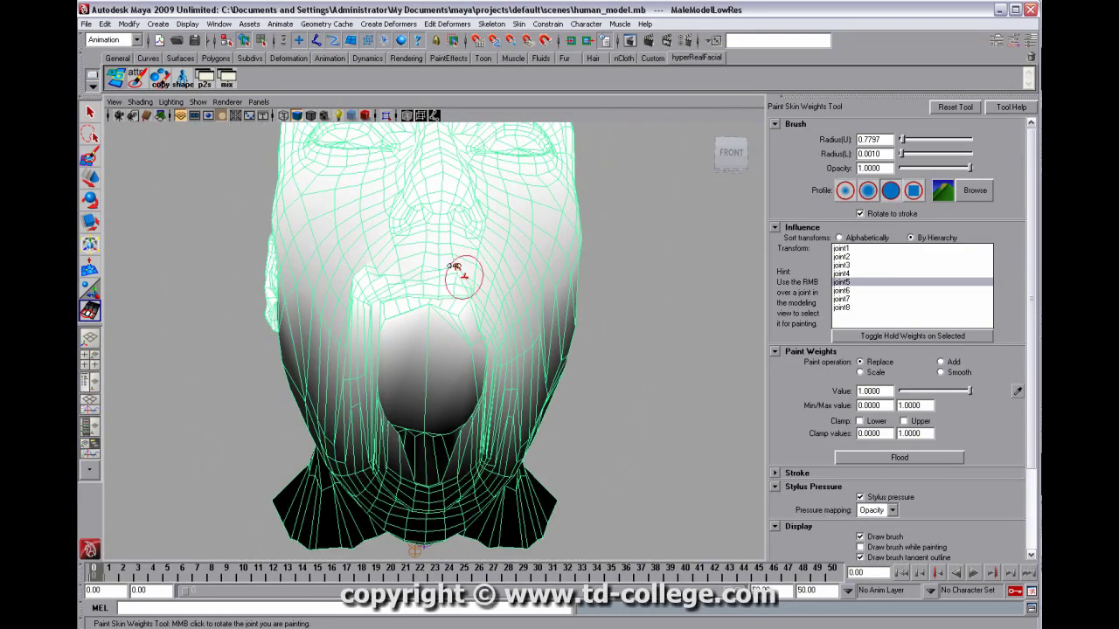
left_click_drag(429, 250, 435, 252)
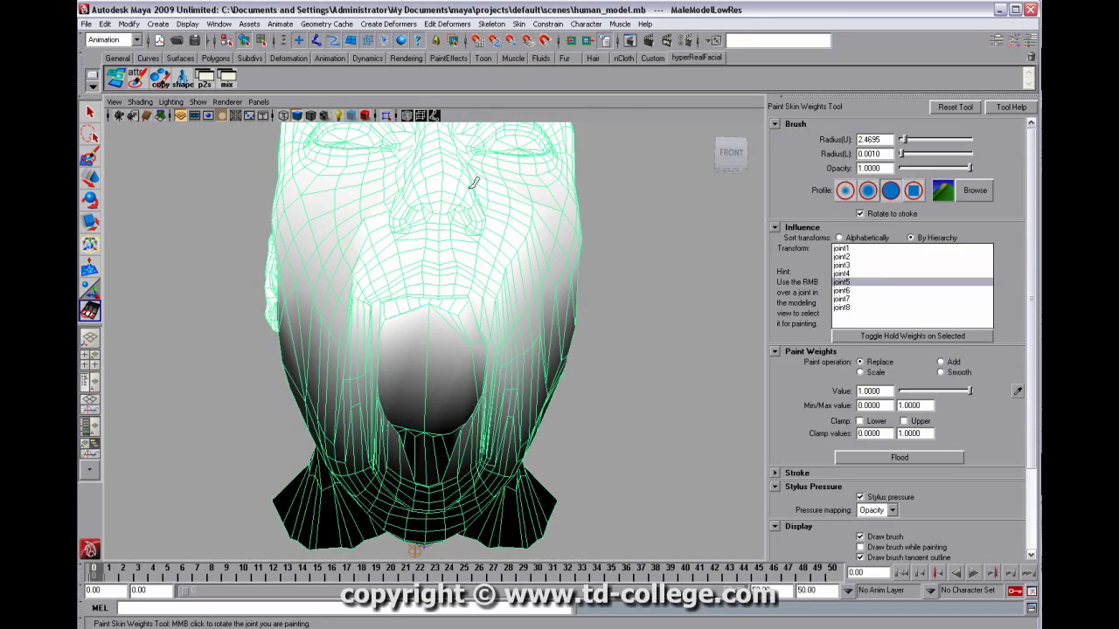
left_click_drag(484, 284, 474, 308)
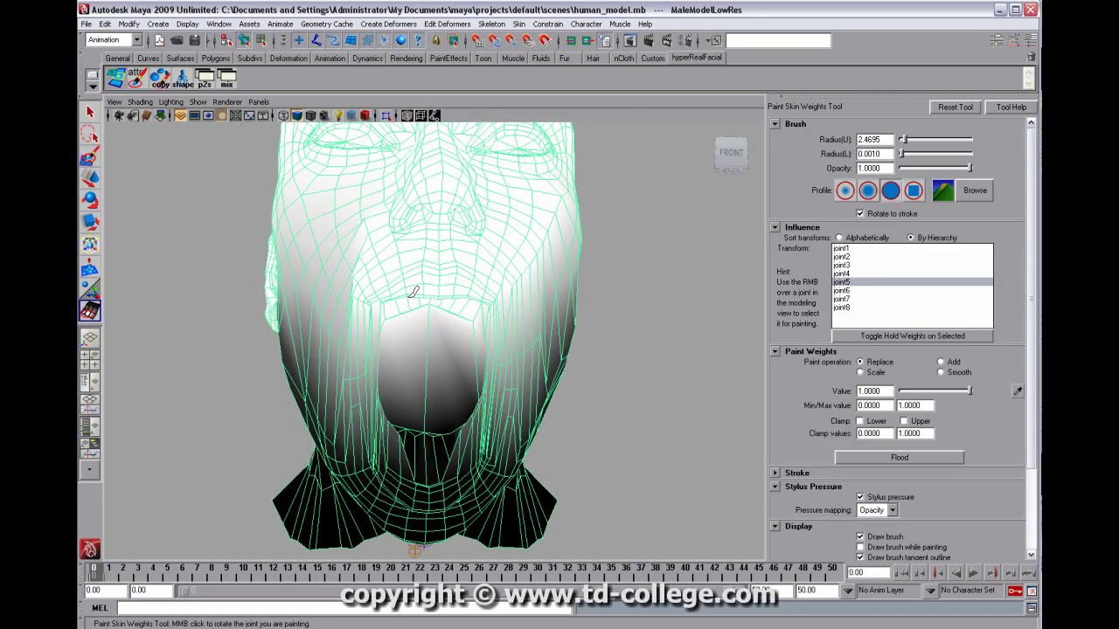